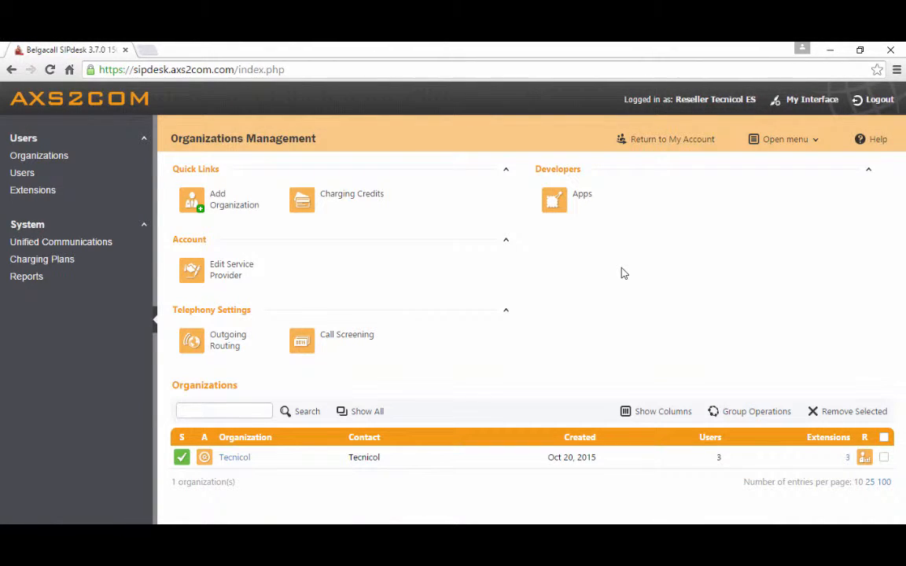
Start a new organization with Demo Account as company name and contact name, and demo-account as username
{"action": "left_click", "coordinate": [223, 206]}
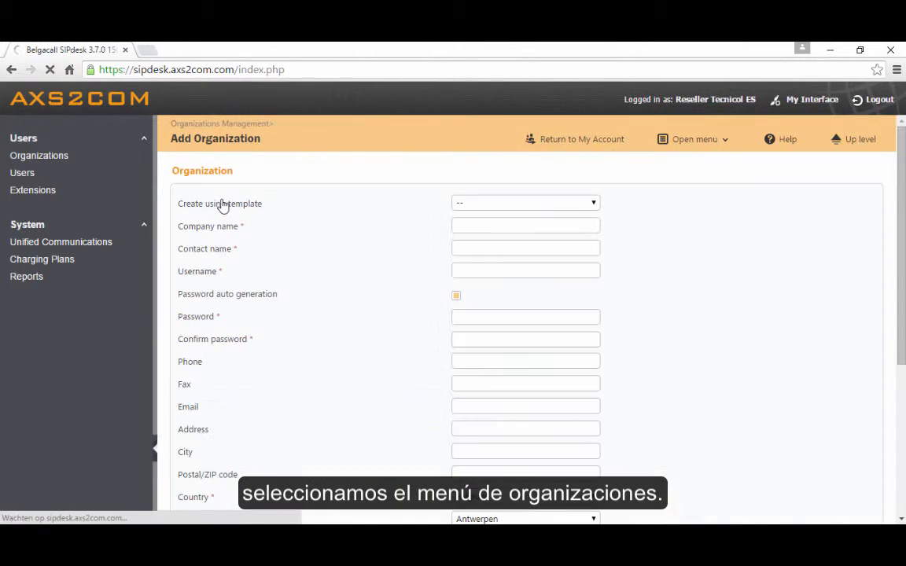
{"action": "left_click", "coordinate": [483, 226]}
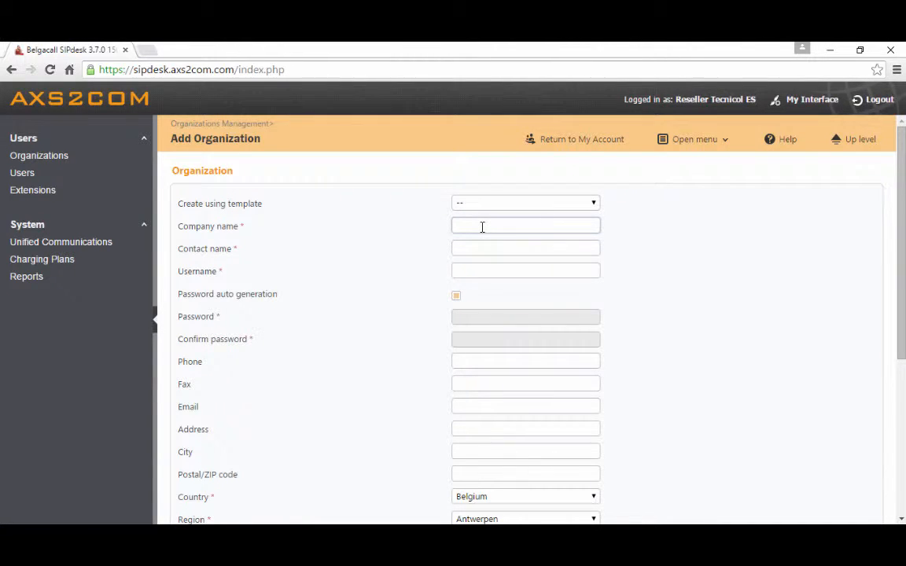
{"action": "type", "text": "DEMO"}
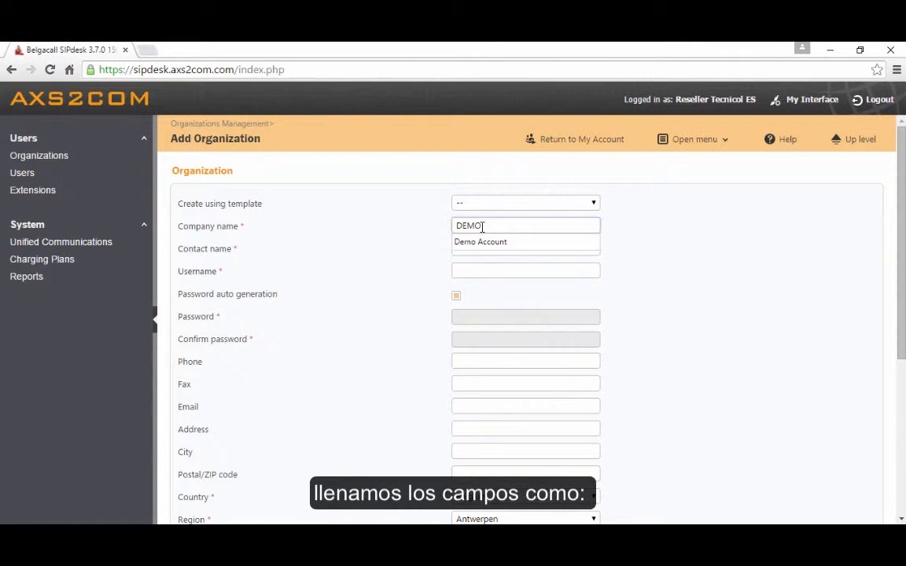
{"action": "key", "text": "Down"}
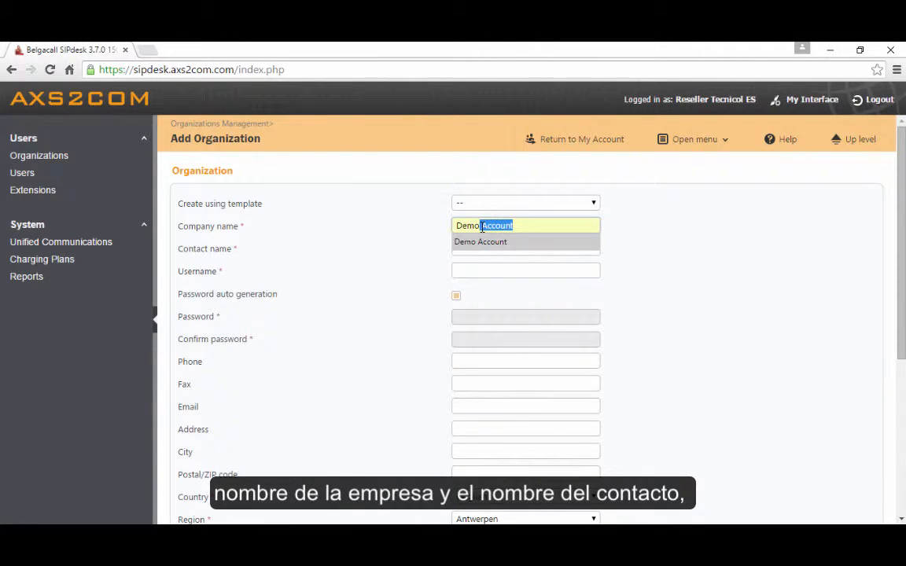
{"action": "key", "text": "Tab"}
{"action": "type", "text": "DEM"}
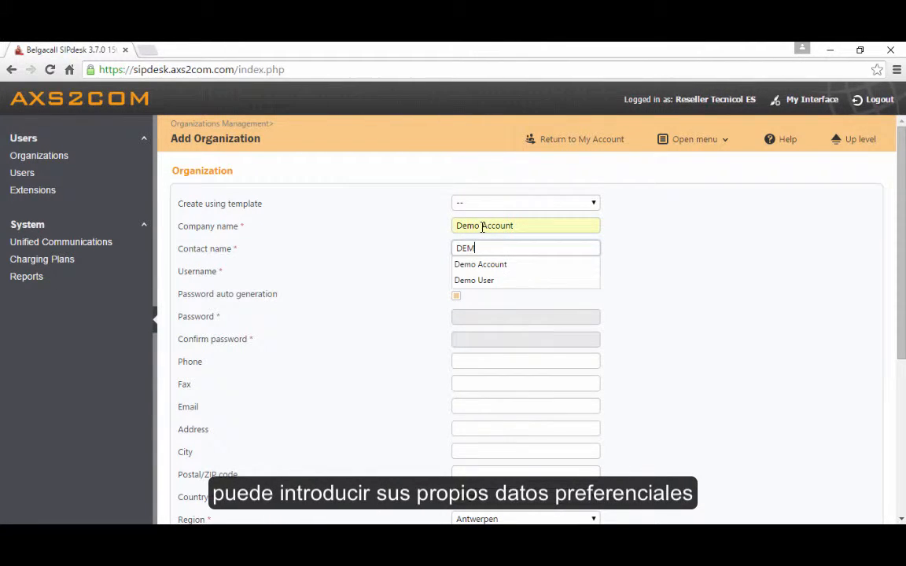
{"action": "key", "text": "Down"}
{"action": "key", "text": "Tab"}
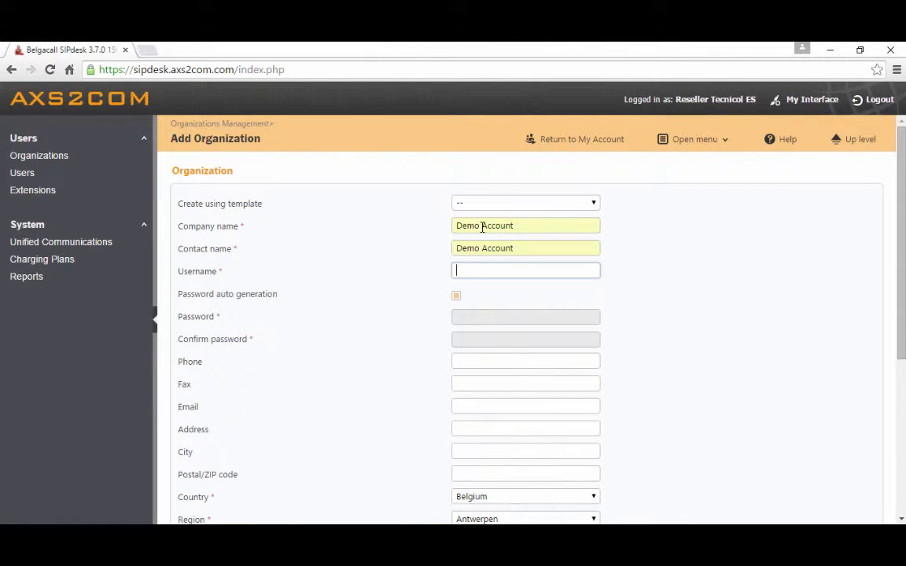
{"action": "type", "text": "demo"}
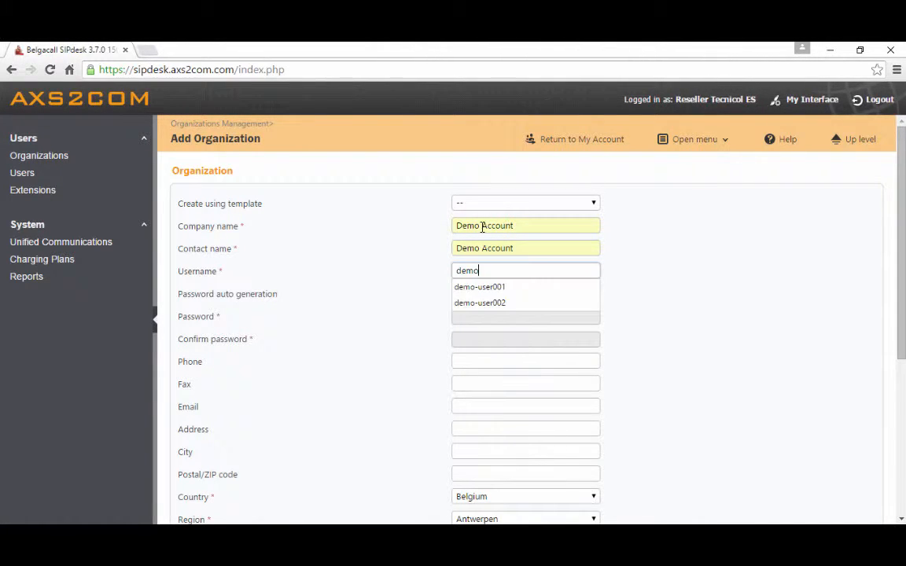
{"action": "type", "text": "-account"}
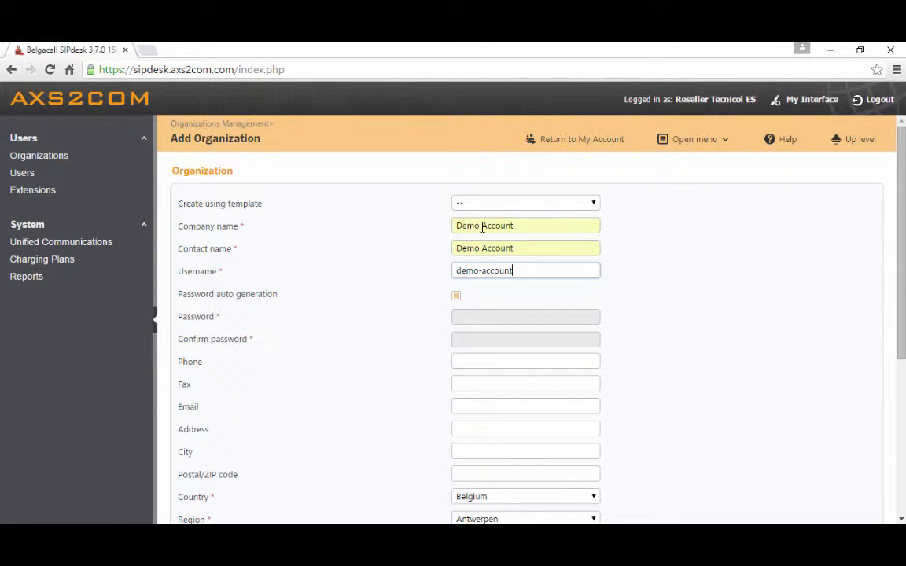
{"action": "left_click", "coordinate": [456, 298]}
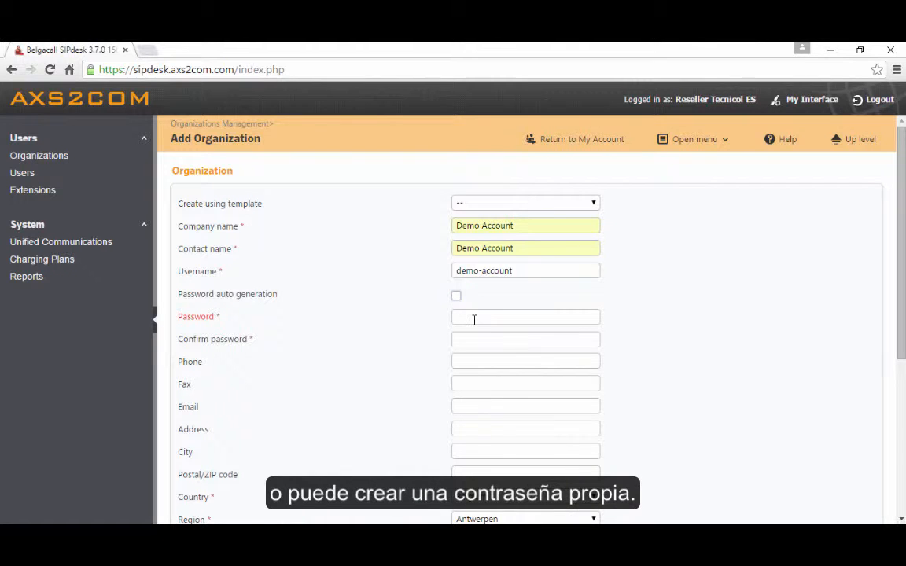
{"action": "left_click", "coordinate": [471, 317]}
{"action": "left_click", "coordinate": [478, 338]}
{"action": "left_click", "coordinate": [473, 314]}
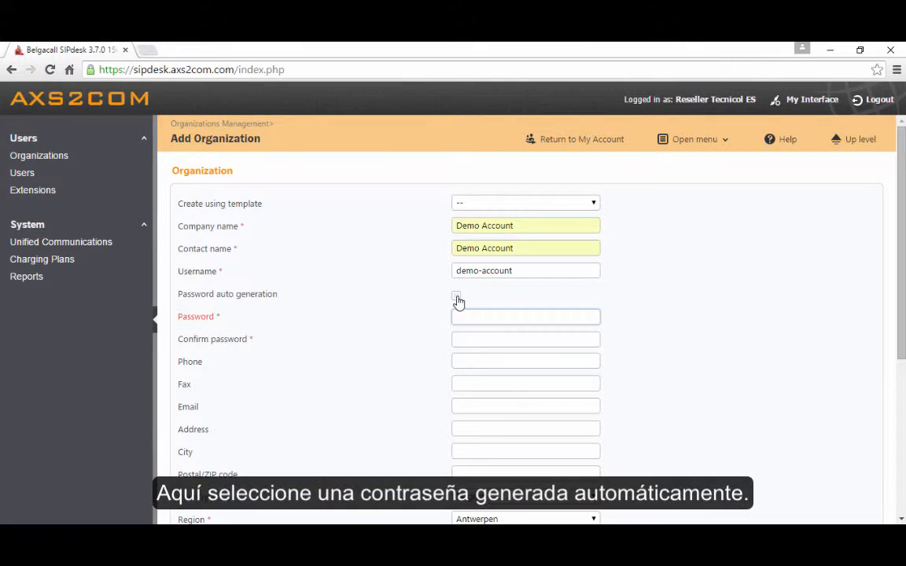
{"action": "left_click", "coordinate": [457, 298]}
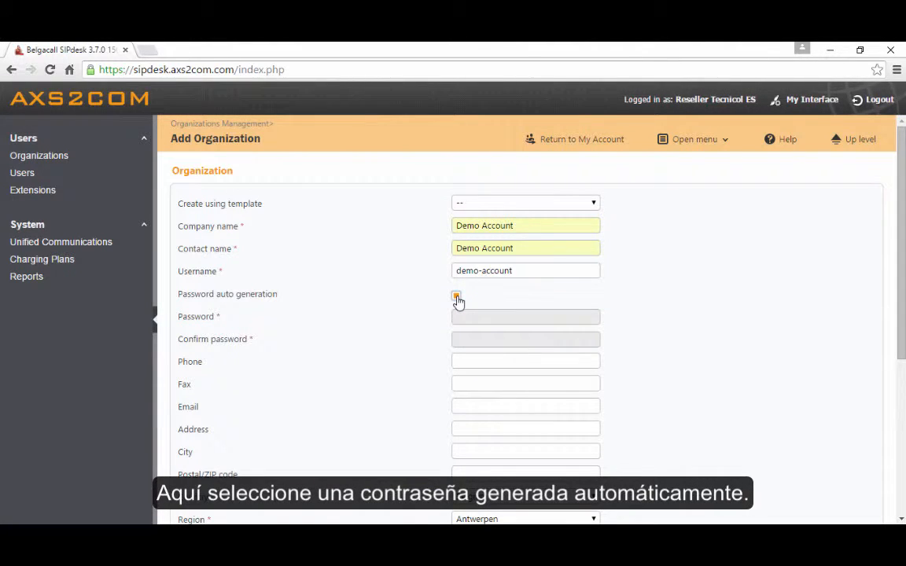
Set the new organization's country to Spain
{"action": "scroll", "coordinate": [438, 310], "scroll_direction": "down", "scroll_amount": 1}
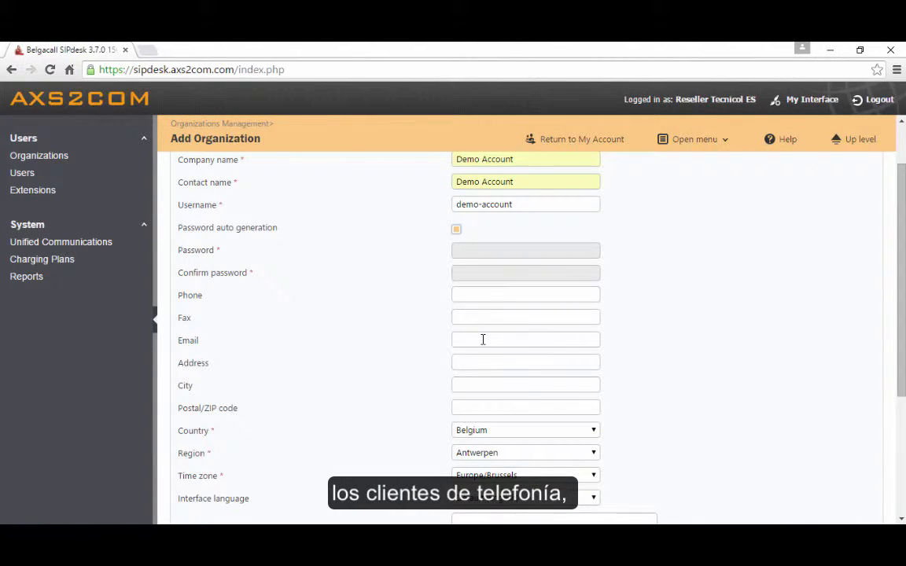
{"action": "scroll", "coordinate": [483, 339], "scroll_direction": "down", "scroll_amount": 1}
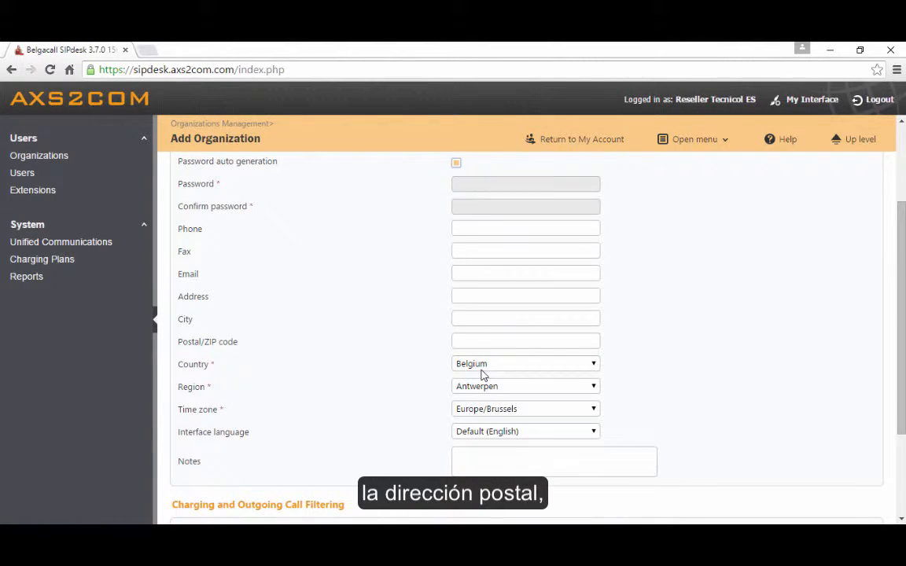
{"action": "left_click", "coordinate": [483, 372]}
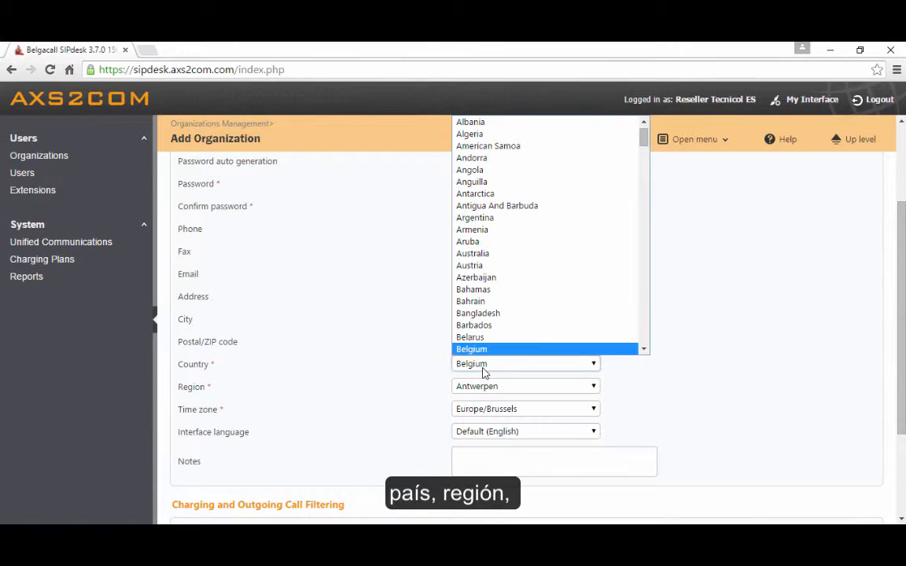
{"action": "key", "text": "s"}
{"action": "scroll", "coordinate": [486, 324], "scroll_direction": "down", "scroll_amount": 2}
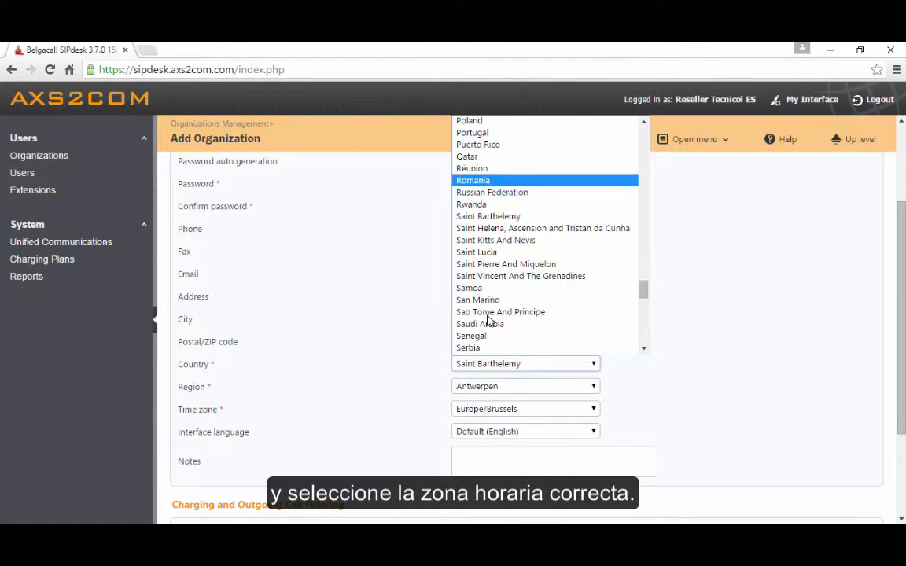
{"action": "scroll", "coordinate": [487, 323], "scroll_direction": "down", "scroll_amount": 2}
{"action": "left_click", "coordinate": [473, 334]}
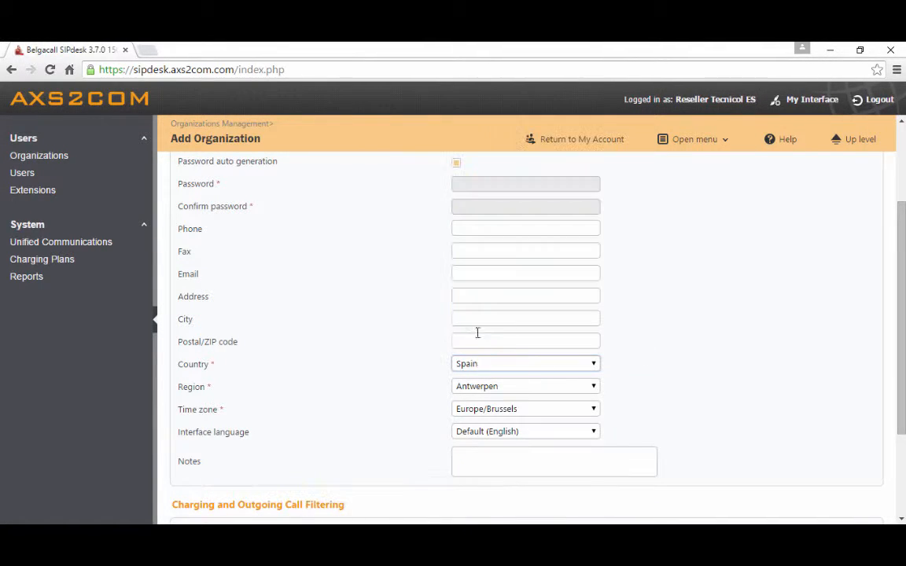
Set the organization's region to Madrid and its time zone to Europe/Madrid
{"action": "left_click", "coordinate": [470, 386]}
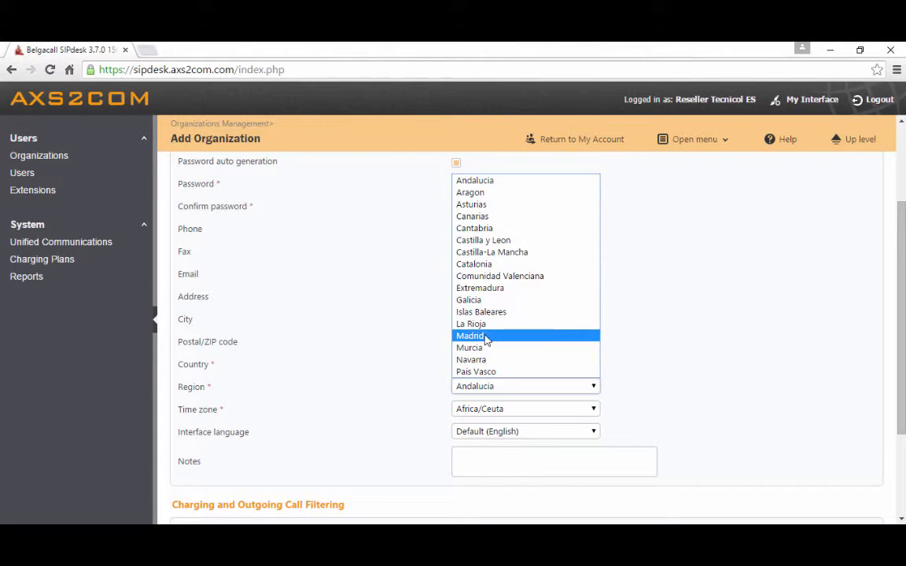
{"action": "left_click", "coordinate": [484, 337]}
{"action": "left_click", "coordinate": [498, 410]}
{"action": "key", "text": "e"}
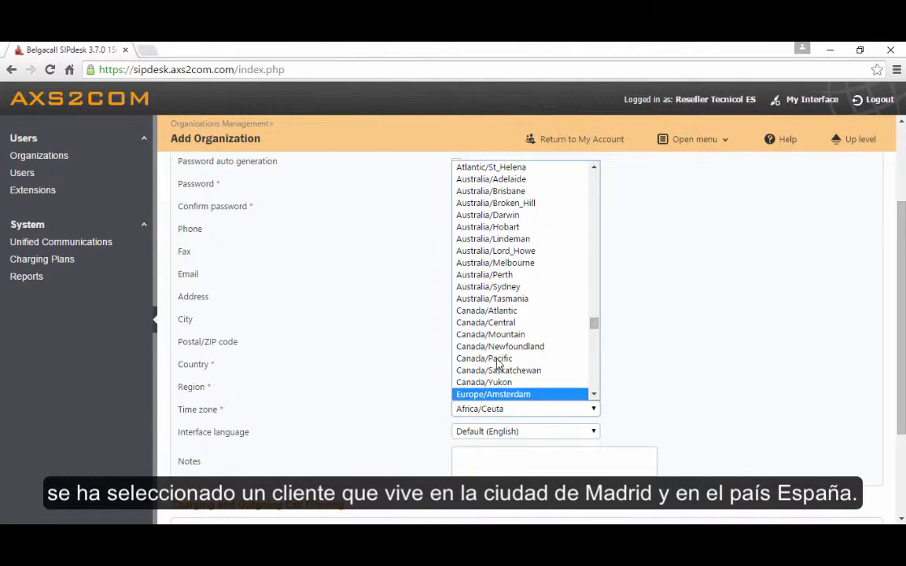
{"action": "scroll", "coordinate": [500, 364], "scroll_direction": "down", "scroll_amount": 3}
{"action": "scroll", "coordinate": [501, 346], "scroll_direction": "down", "scroll_amount": 2}
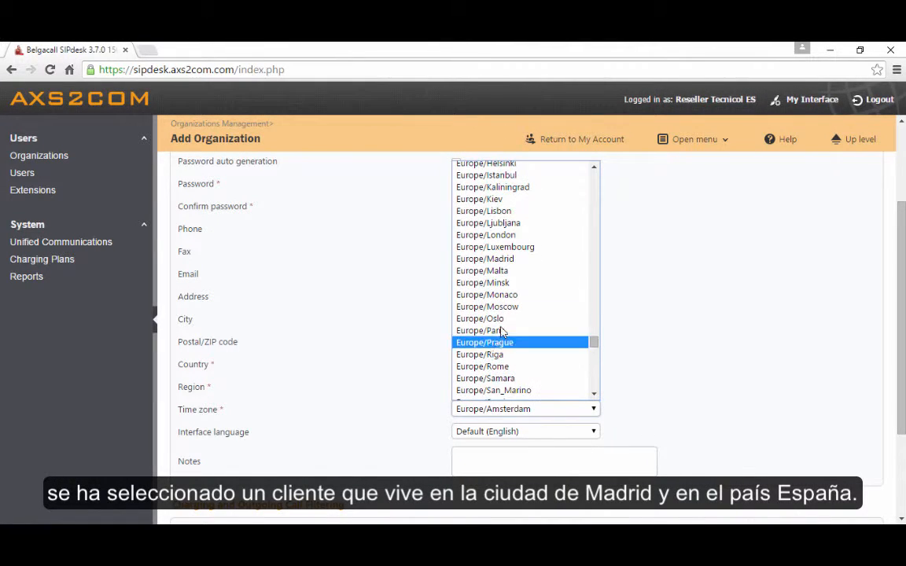
{"action": "left_click", "coordinate": [504, 260]}
Choose the Client CP ES - No Limit charging plan and submit the new organization
{"action": "scroll", "coordinate": [673, 334], "scroll_direction": "down", "scroll_amount": 1}
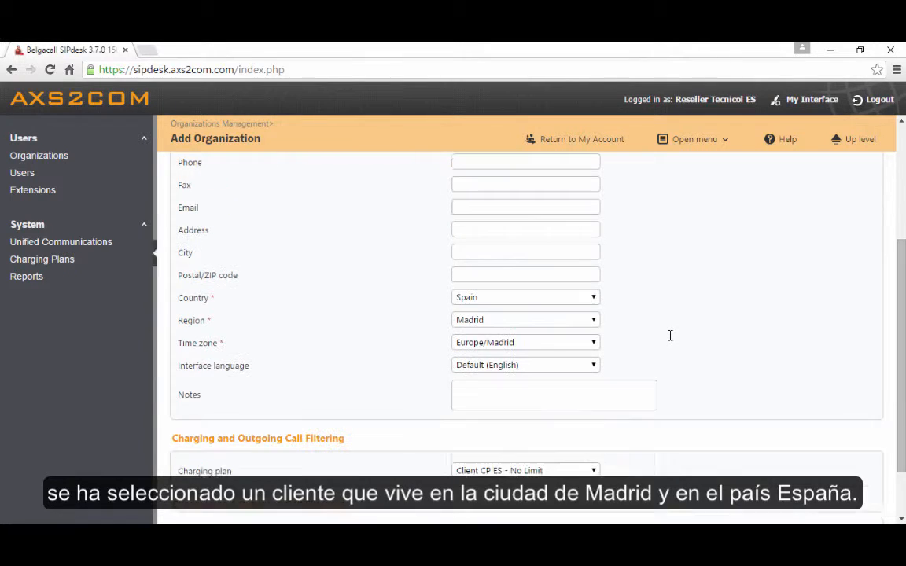
{"action": "scroll", "coordinate": [683, 333], "scroll_direction": "down", "scroll_amount": 1}
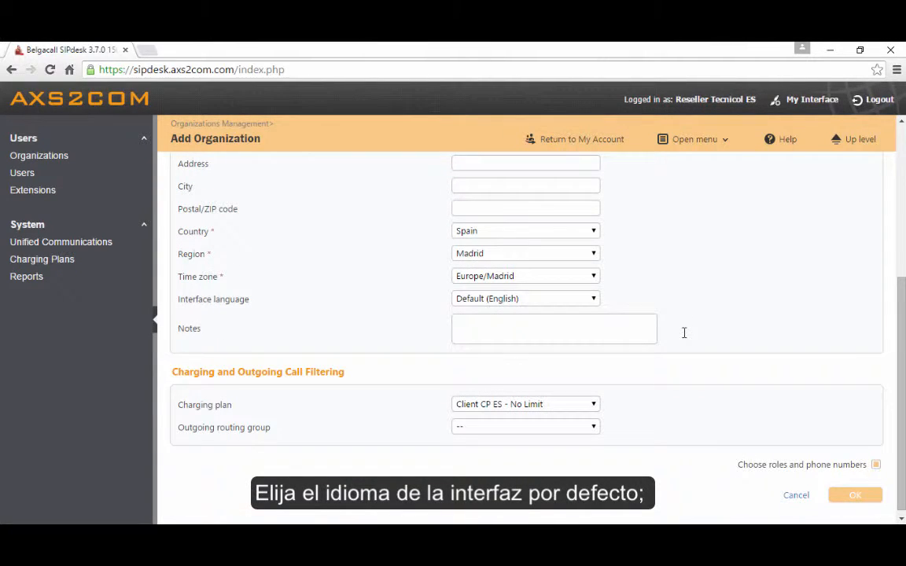
{"action": "left_click", "coordinate": [550, 405]}
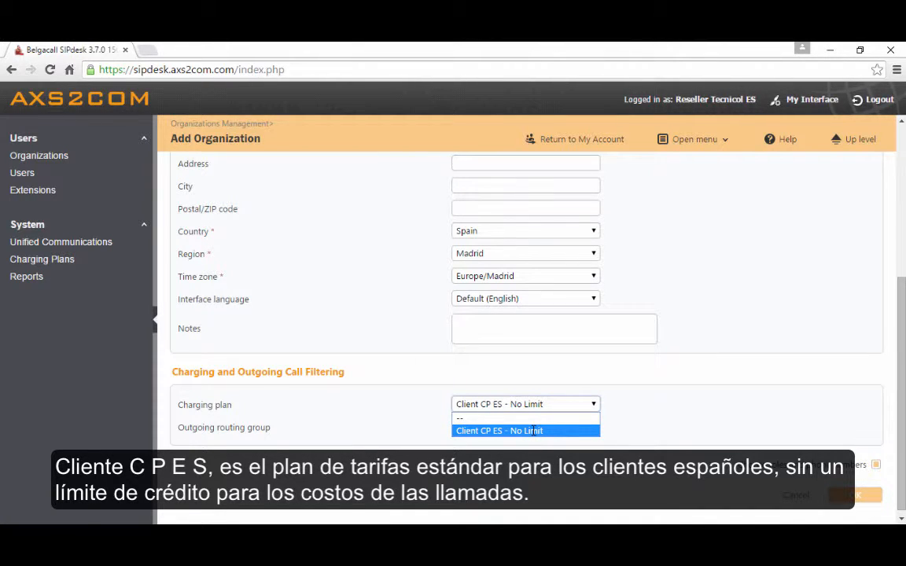
{"action": "left_click", "coordinate": [533, 431]}
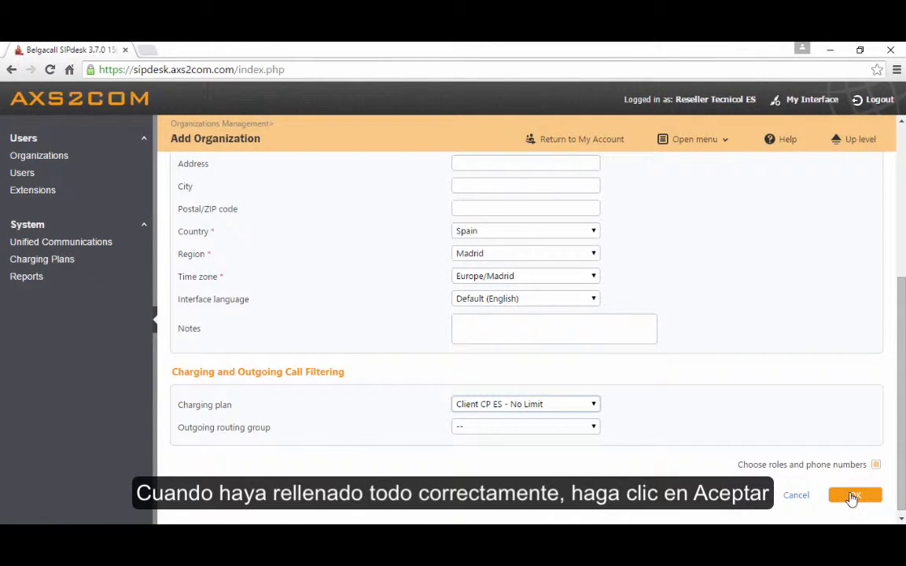
{"action": "left_click", "coordinate": [855, 495]}
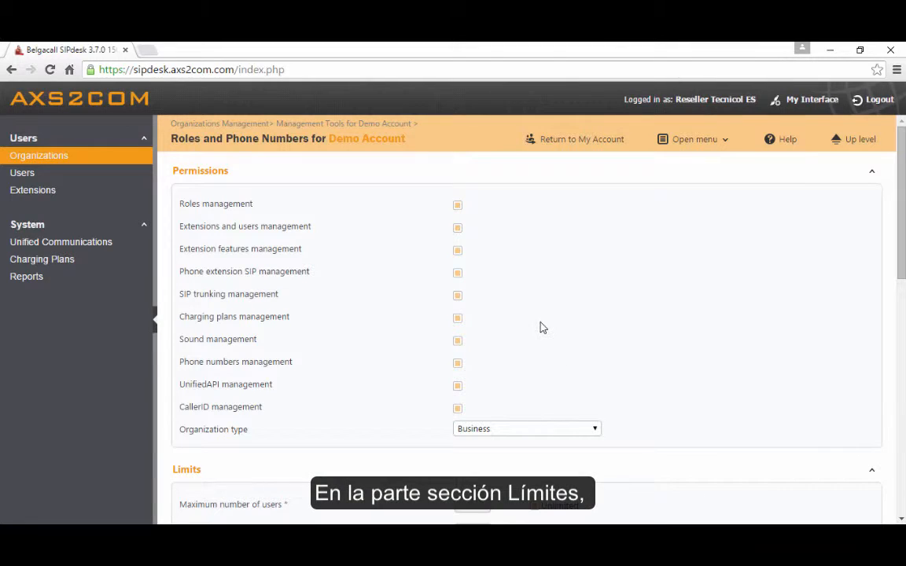
Review the permissions and limits for Demo Account and save its roles and phone numbers with the default settings
{"action": "scroll", "coordinate": [542, 326], "scroll_direction": "down", "scroll_amount": 1}
{"action": "scroll", "coordinate": [541, 325], "scroll_direction": "down", "scroll_amount": 1}
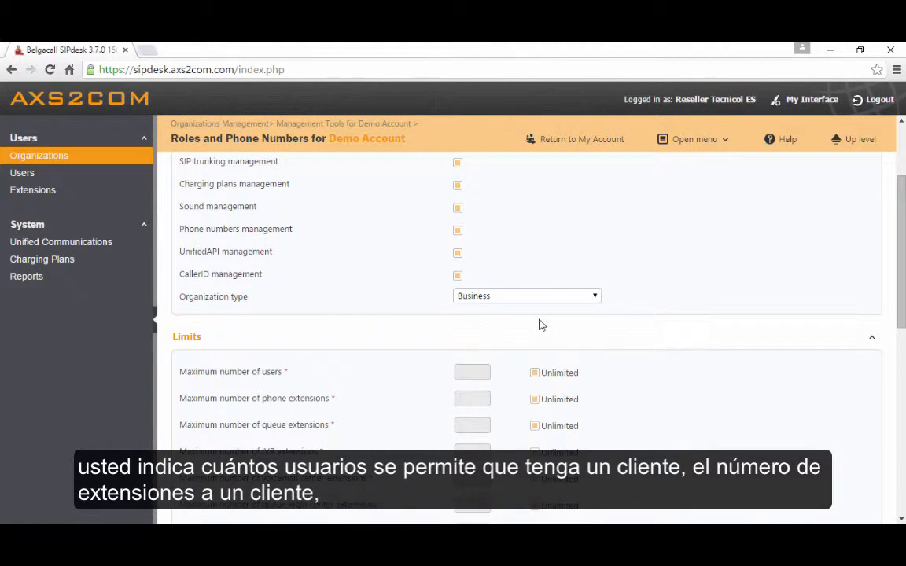
{"action": "scroll", "coordinate": [541, 326], "scroll_direction": "down", "scroll_amount": 1}
{"action": "scroll", "coordinate": [541, 319], "scroll_direction": "down", "scroll_amount": 1}
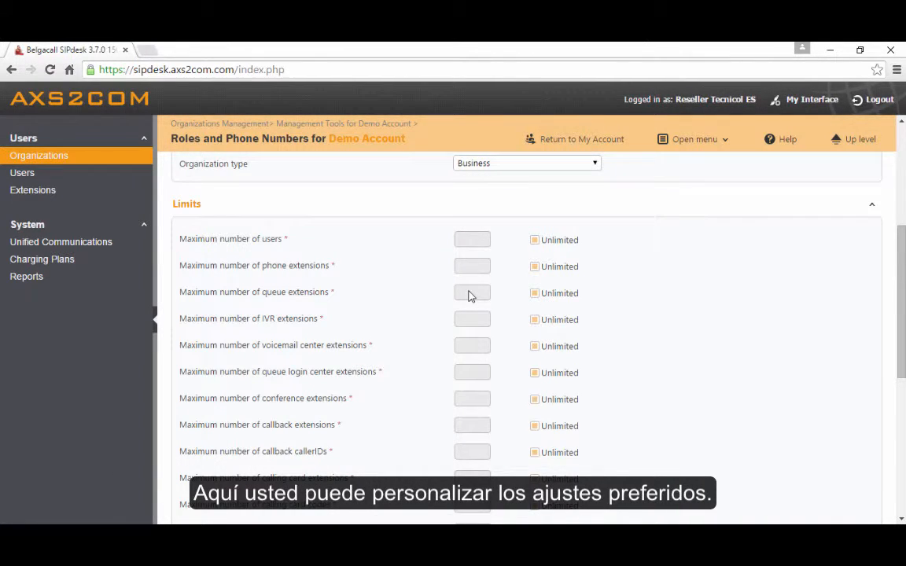
{"action": "scroll", "coordinate": [470, 336], "scroll_direction": "down", "scroll_amount": 1}
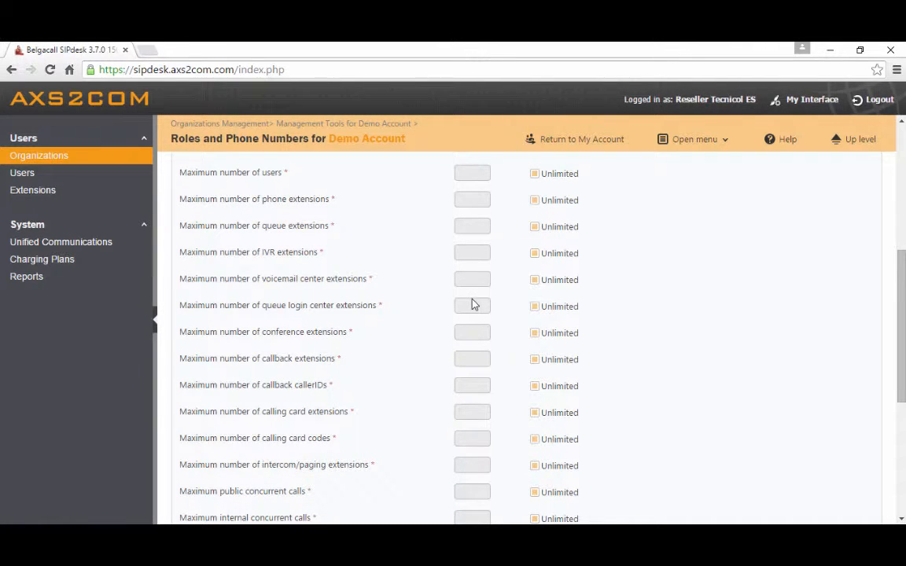
{"action": "scroll", "coordinate": [478, 297], "scroll_direction": "down", "scroll_amount": 5}
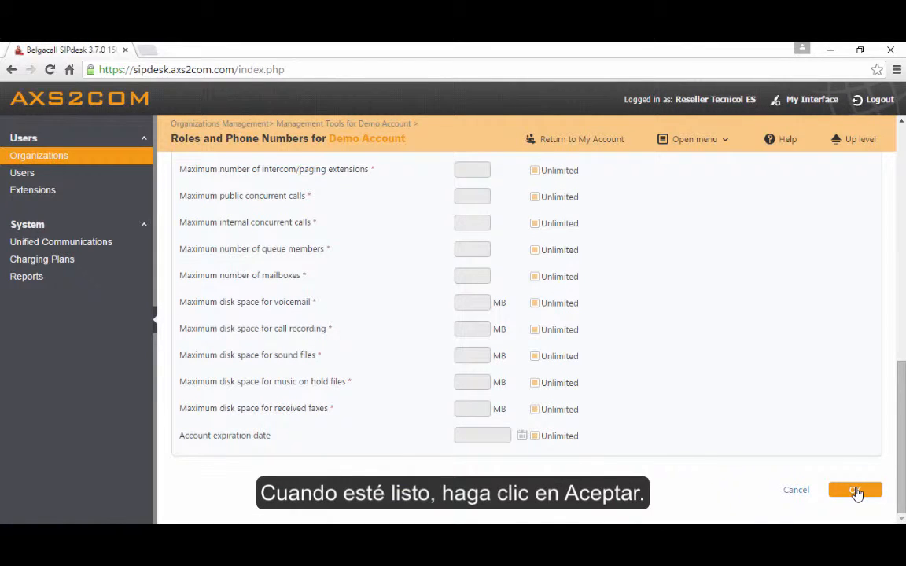
{"action": "left_click", "coordinate": [856, 491]}
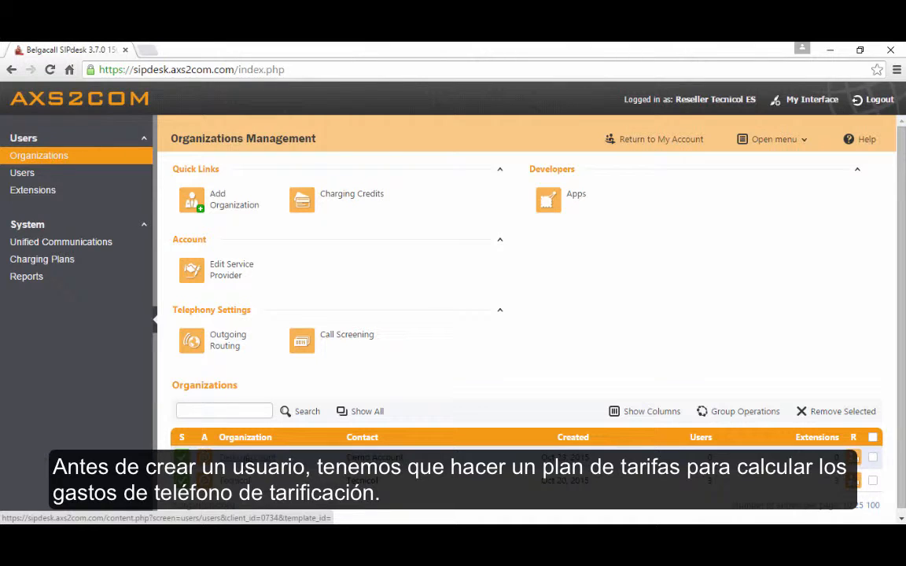
Start a new charging plan for Demo Account named User CP ES and allow extended local calls to extensions
{"action": "left_click", "coordinate": [247, 459]}
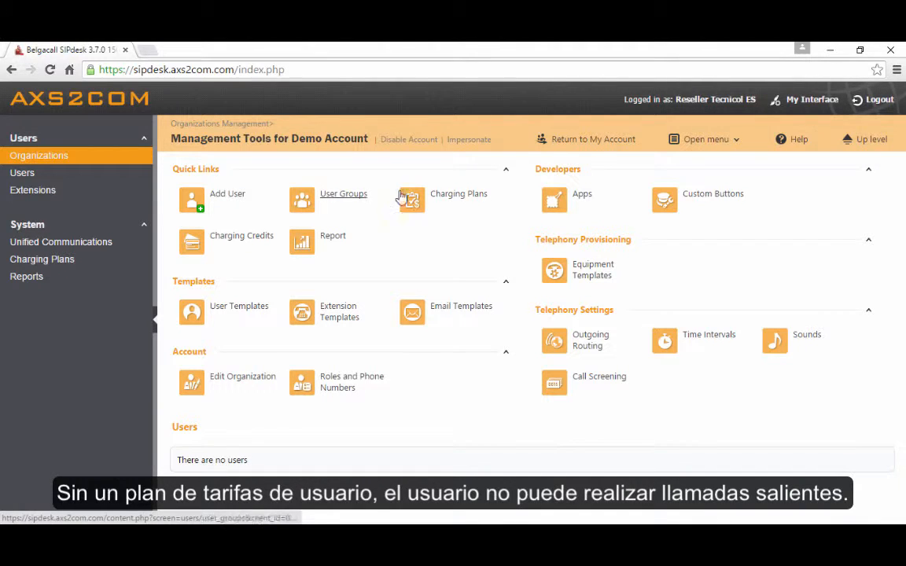
{"action": "left_click", "coordinate": [456, 199]}
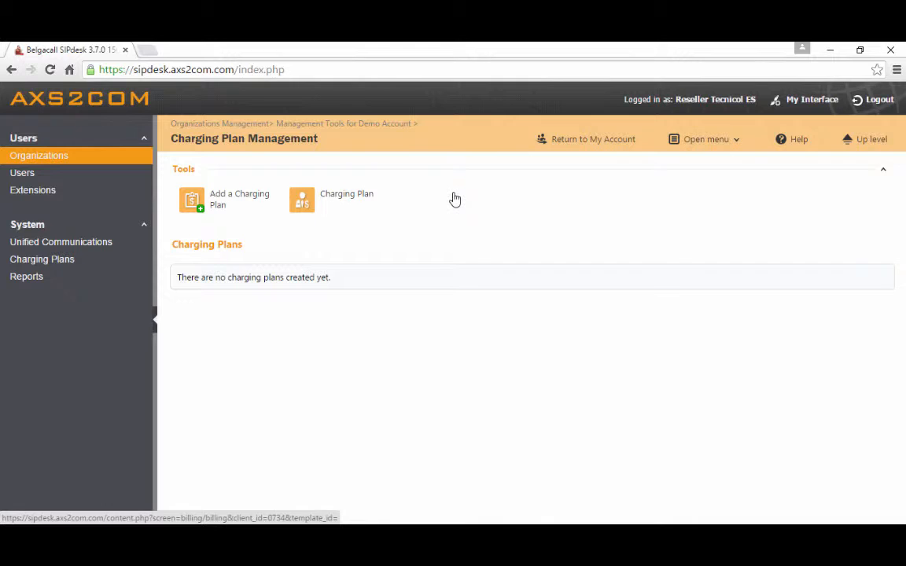
{"action": "left_click", "coordinate": [227, 200]}
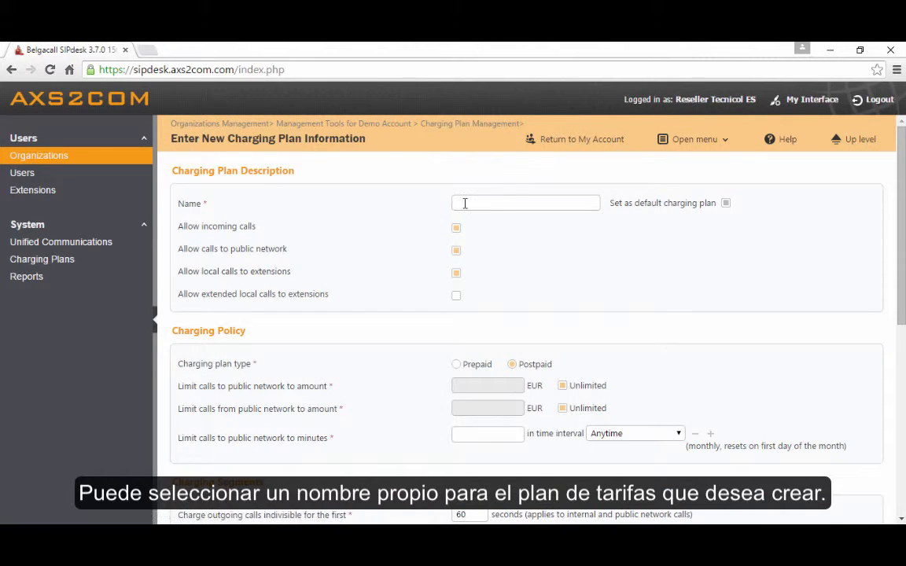
{"action": "left_click", "coordinate": [465, 203]}
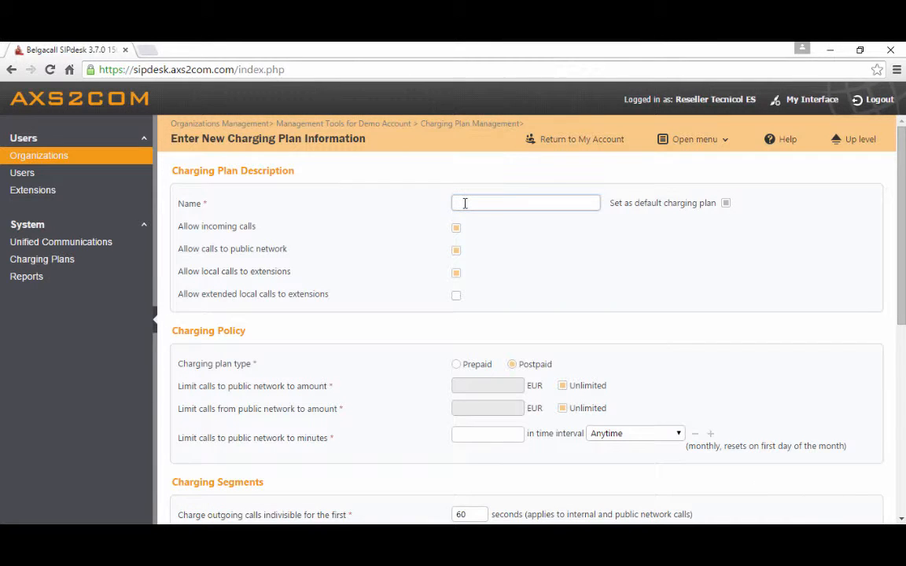
{"action": "type", "text": "User CP ES"}
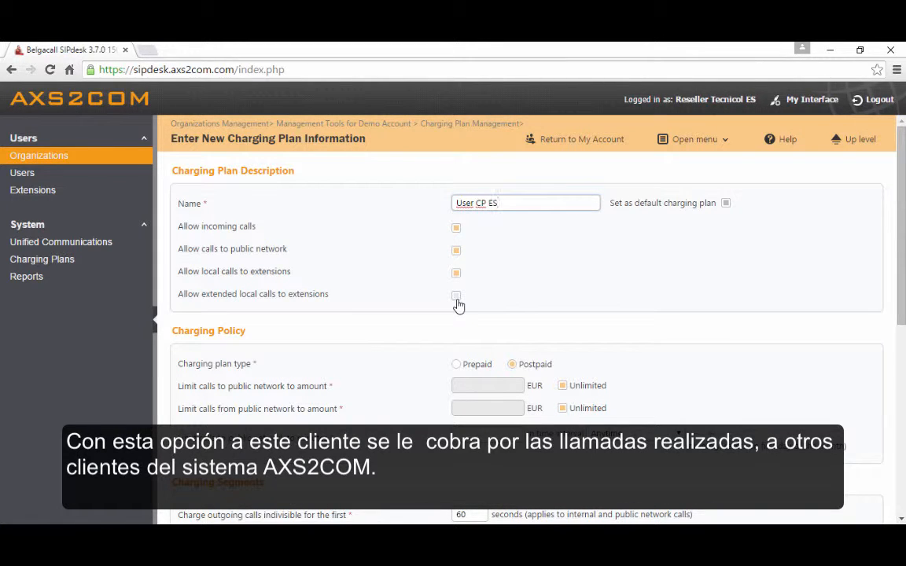
{"action": "left_click", "coordinate": [458, 300]}
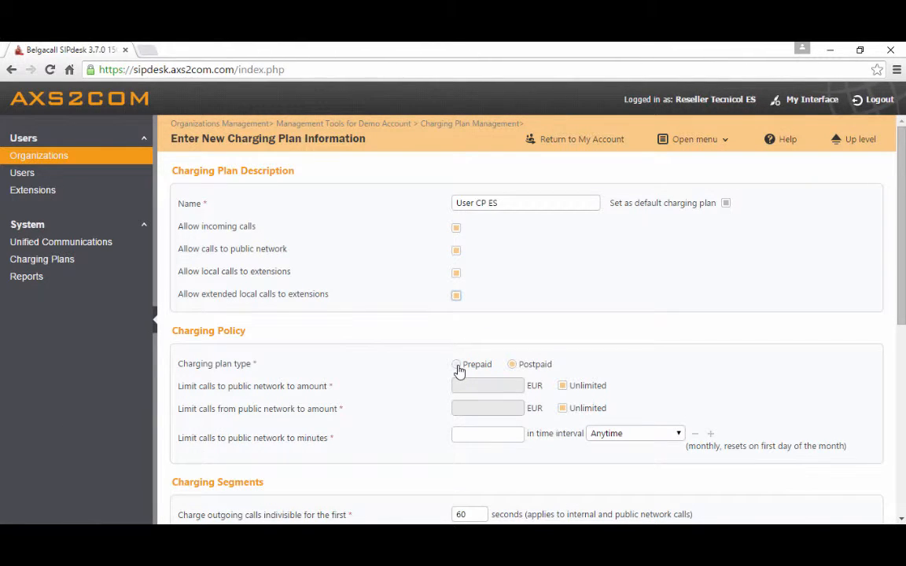
Make the charging plan prepaid and set all four outgoing and incoming charging segments to 1 second
{"action": "left_click", "coordinate": [457, 366]}
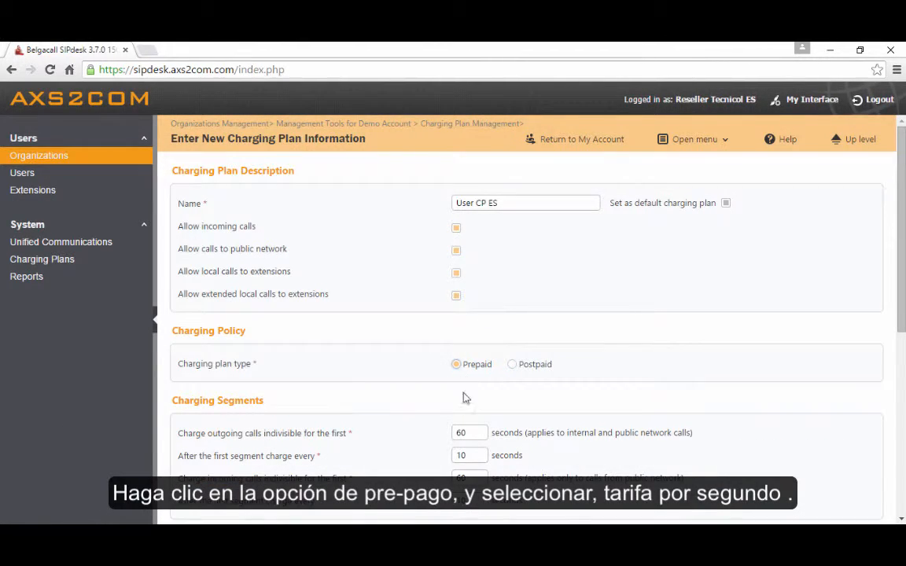
{"action": "scroll", "coordinate": [474, 429], "scroll_direction": "down", "scroll_amount": 2}
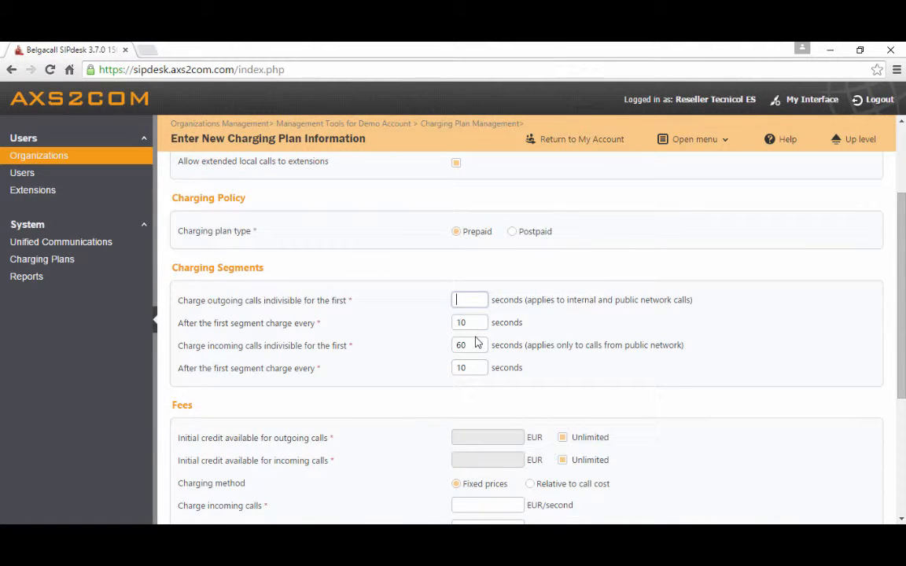
{"action": "type", "text": "1"}
{"action": "key", "text": "Tab"}
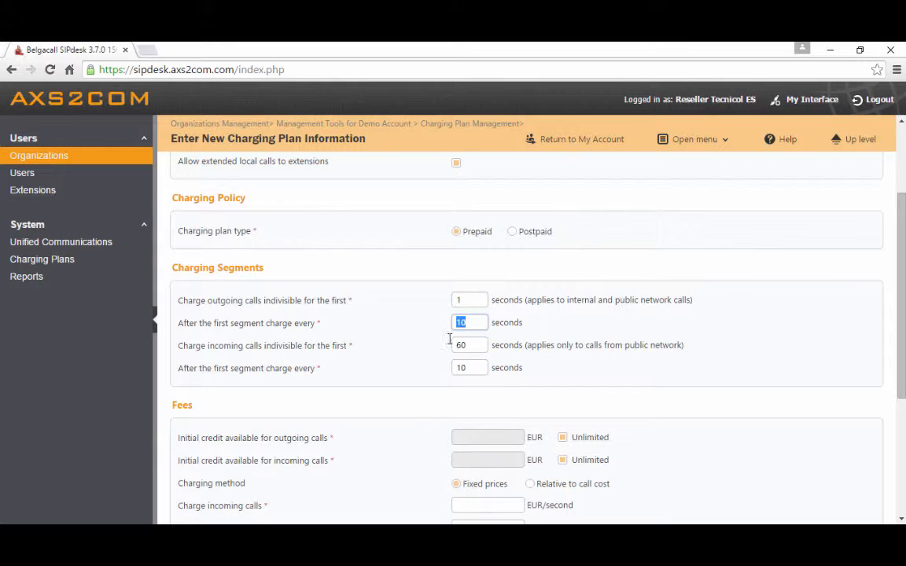
{"action": "type", "text": "1"}
{"action": "key", "text": "Tab"}
{"action": "type", "text": "1"}
{"action": "key", "text": "Tab"}
{"action": "type", "text": "1"}
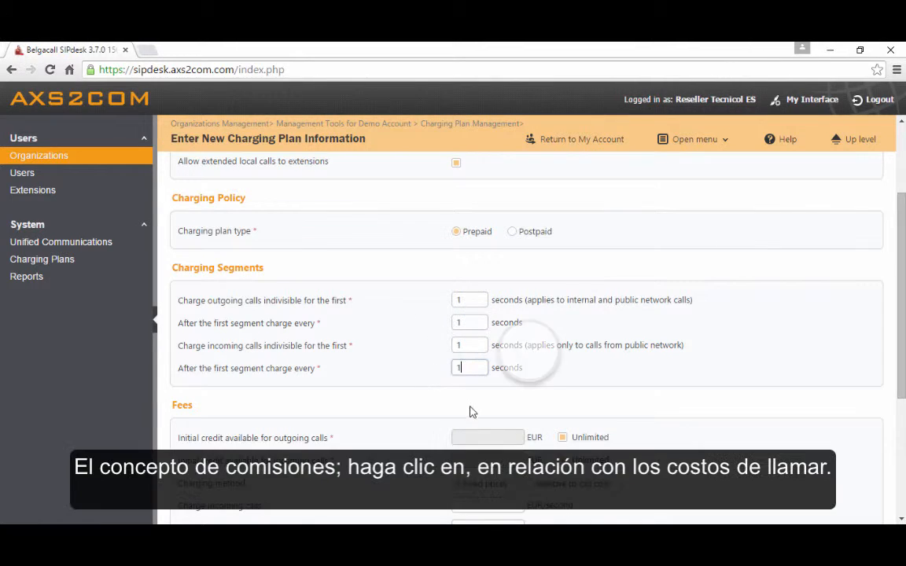
Charge fees relative to call cost and set incoming calls to 0 x call cost + 0 EUR/second
{"action": "scroll", "coordinate": [464, 391], "scroll_direction": "down", "scroll_amount": 2}
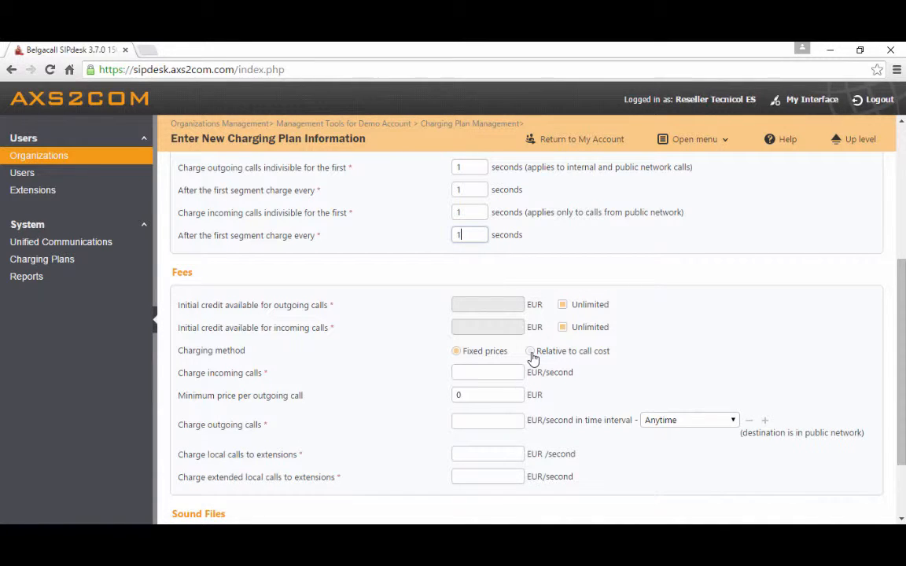
{"action": "left_click", "coordinate": [531, 352]}
{"action": "left_click", "coordinate": [464, 373]}
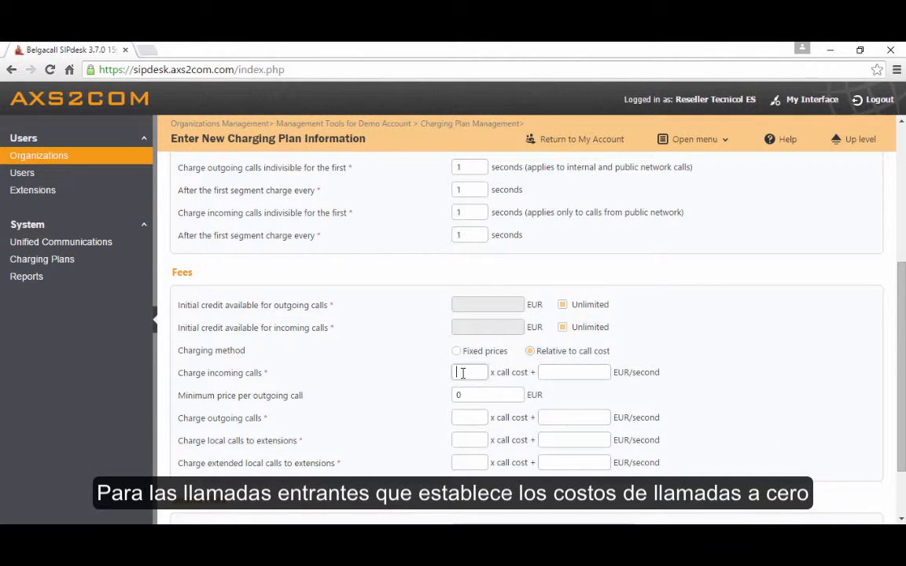
{"action": "type", "text": "0"}
{"action": "left_click", "coordinate": [565, 376]}
{"action": "type", "text": "0"}
Set outgoing, local and extended local calls to 1 x call cost + 0 EUR/second each, and save the charging plan
{"action": "left_click", "coordinate": [477, 423]}
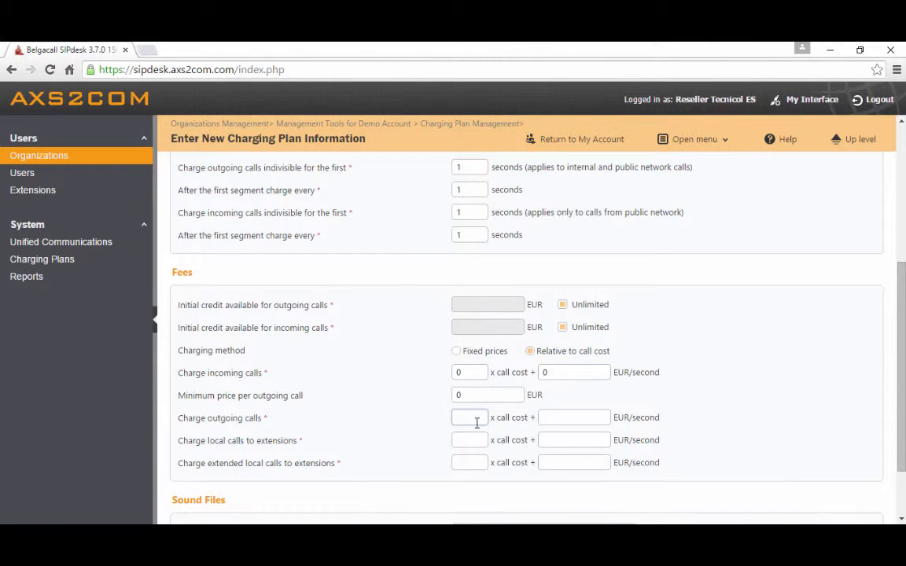
{"action": "type", "text": "1"}
{"action": "left_click", "coordinate": [475, 441]}
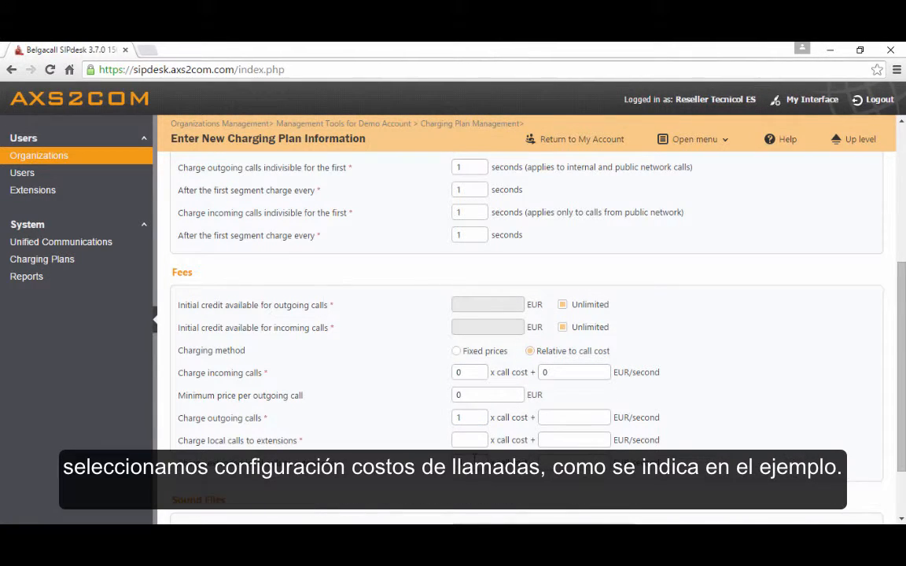
{"action": "type", "text": "1"}
{"action": "left_click", "coordinate": [555, 419]}
{"action": "type", "text": "0"}
{"action": "left_click", "coordinate": [558, 442]}
{"action": "type", "text": "0"}
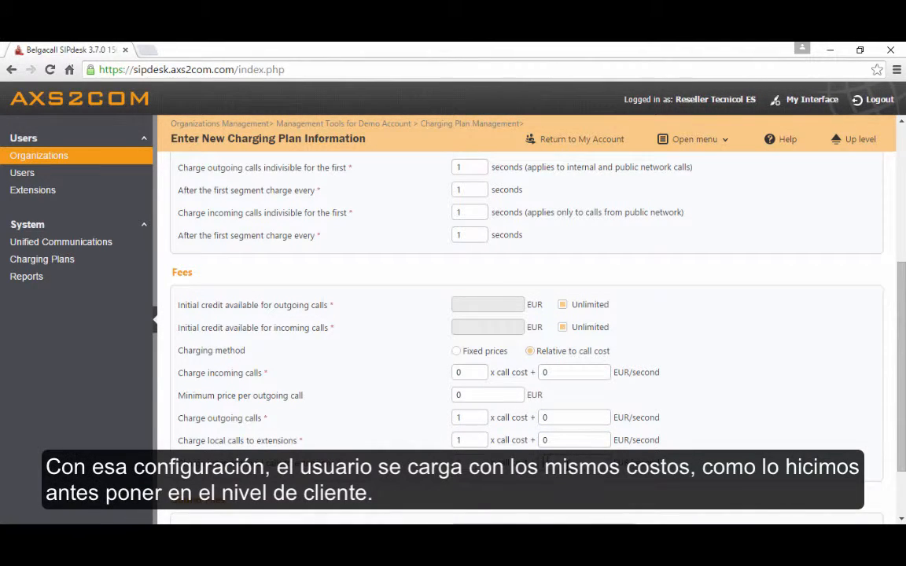
{"action": "scroll", "coordinate": [687, 442], "scroll_direction": "down", "scroll_amount": 2}
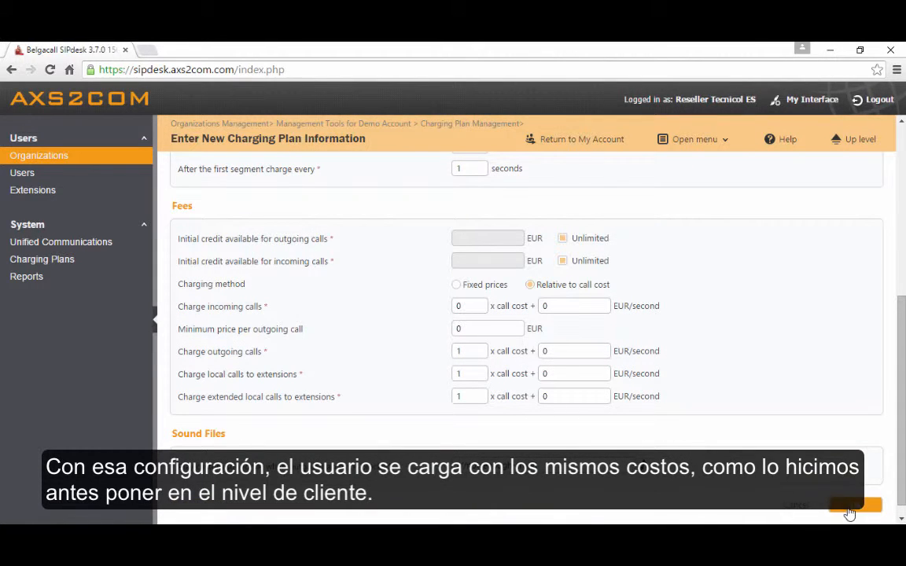
{"action": "left_click", "coordinate": [482, 350]}
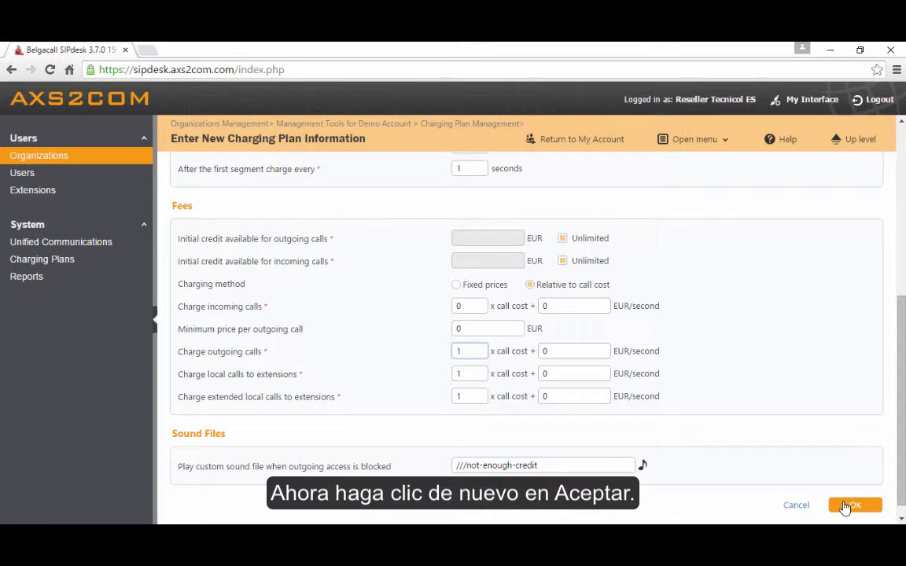
{"action": "left_click", "coordinate": [846, 506]}
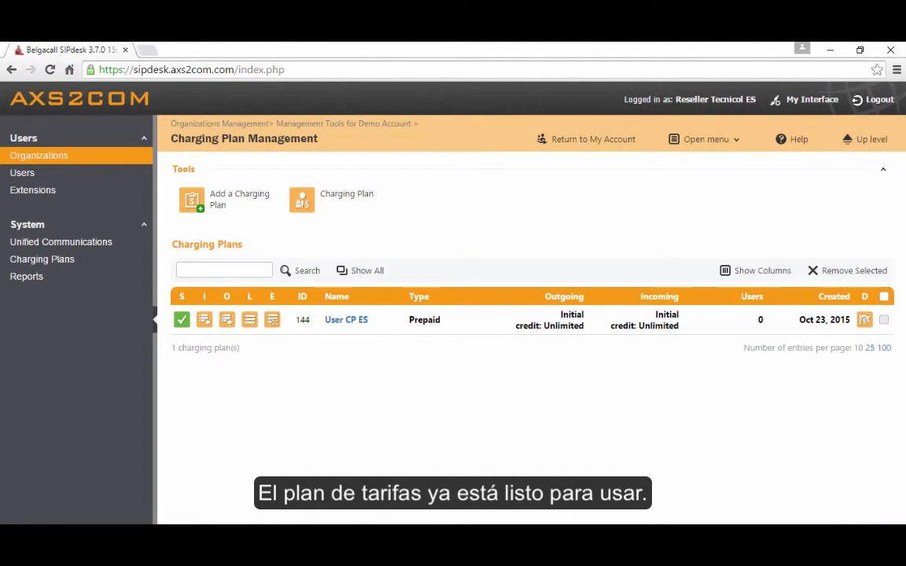
Start a new user account under Demo Account with the contact name Demo User
{"action": "left_click", "coordinate": [868, 142]}
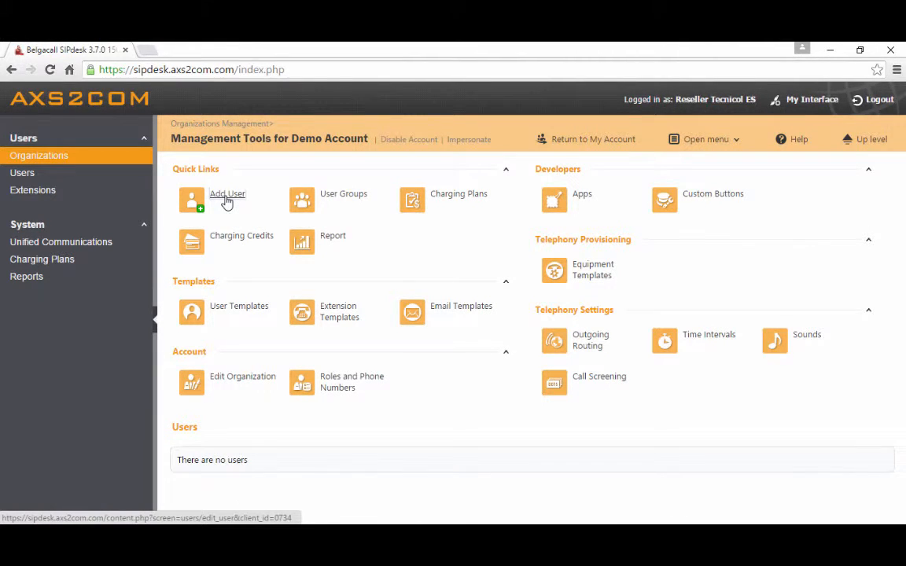
{"action": "left_click", "coordinate": [227, 201]}
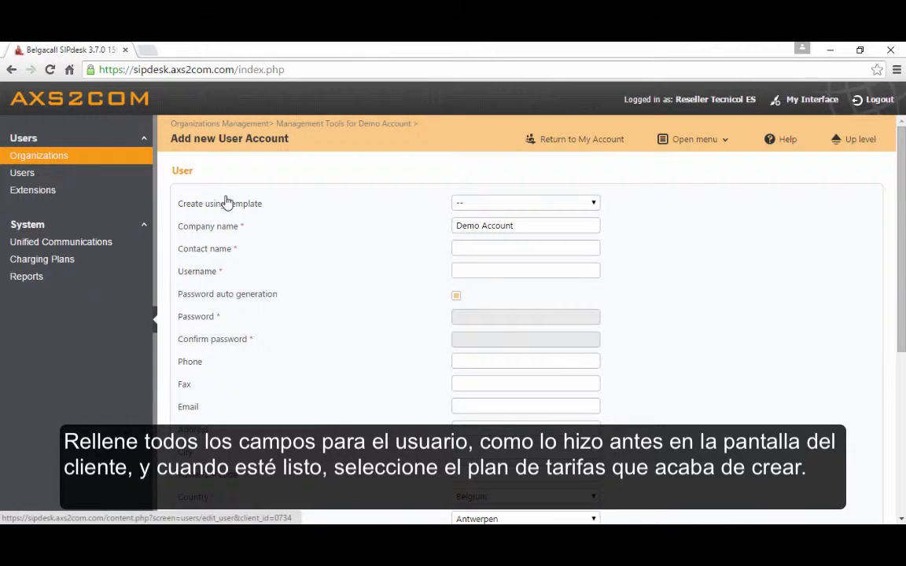
{"action": "left_click", "coordinate": [480, 248]}
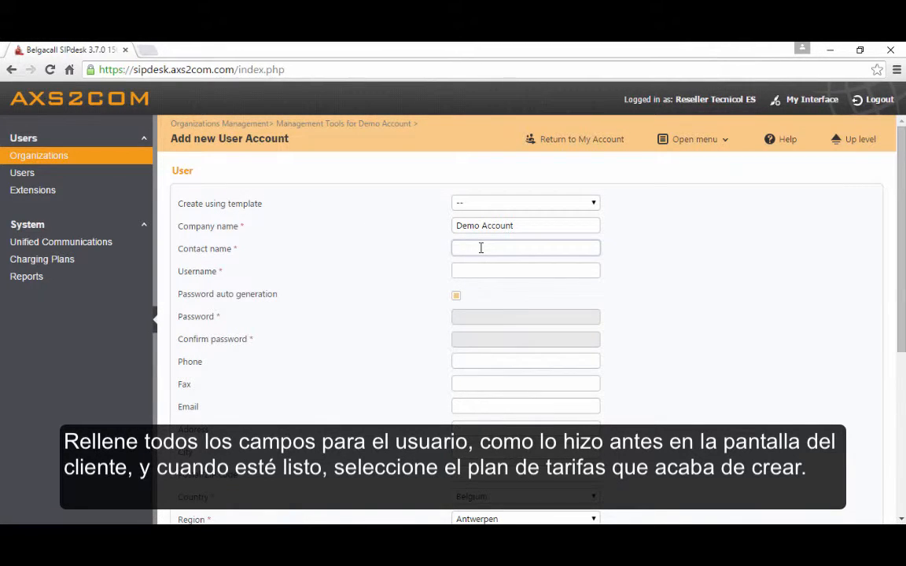
{"action": "type", "text": "DE"}
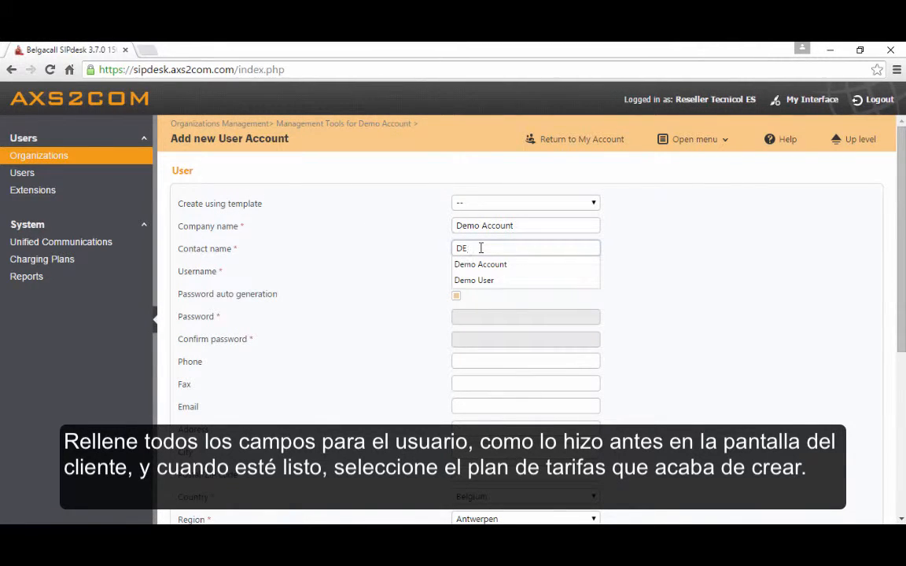
{"action": "type", "text": "emo"}
{"action": "key", "text": "Down"}
{"action": "key", "text": "Down"}
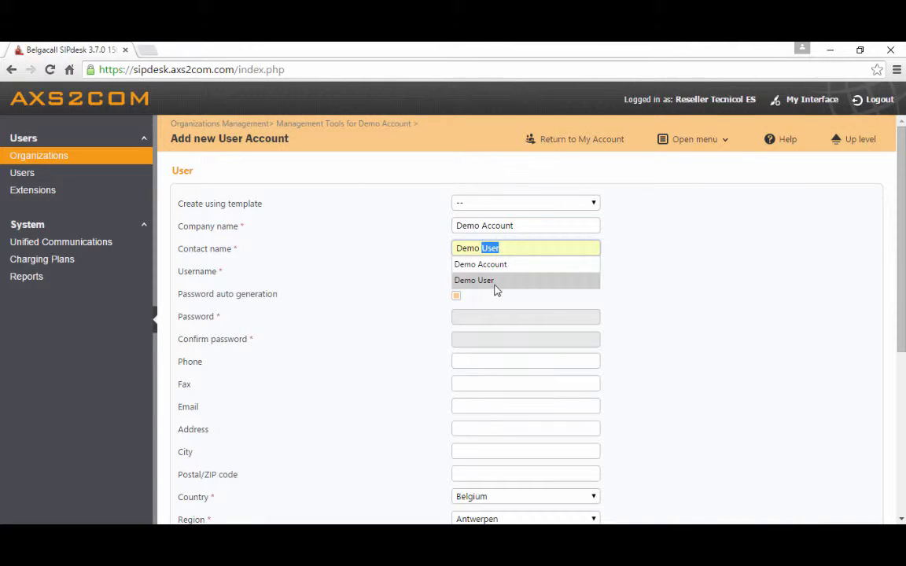
{"action": "left_click", "coordinate": [494, 281]}
Set the new user's username to demo-user001
{"action": "left_click", "coordinate": [582, 269]}
{"action": "type", "text": "demo"}
{"action": "key", "text": "Down"}
{"action": "key", "text": "Down"}
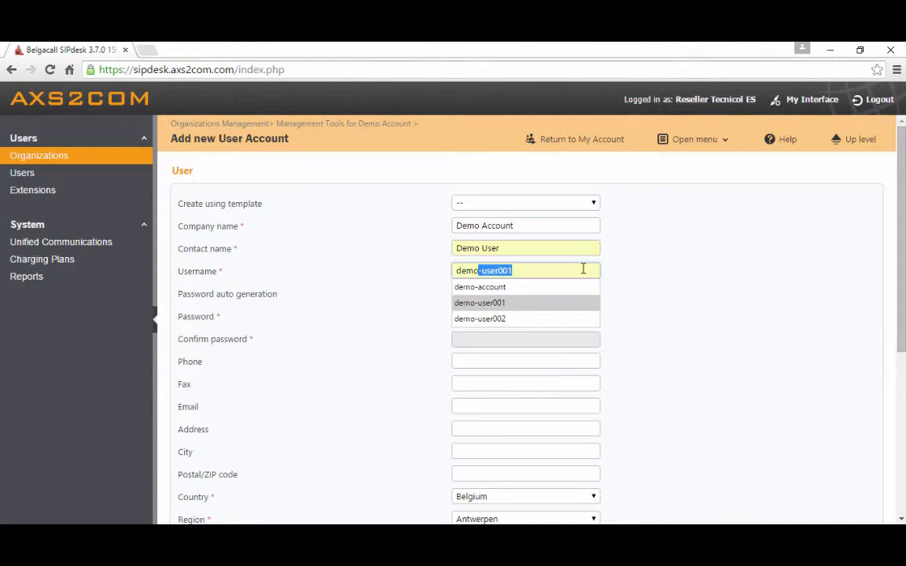
{"action": "key", "text": "Return"}
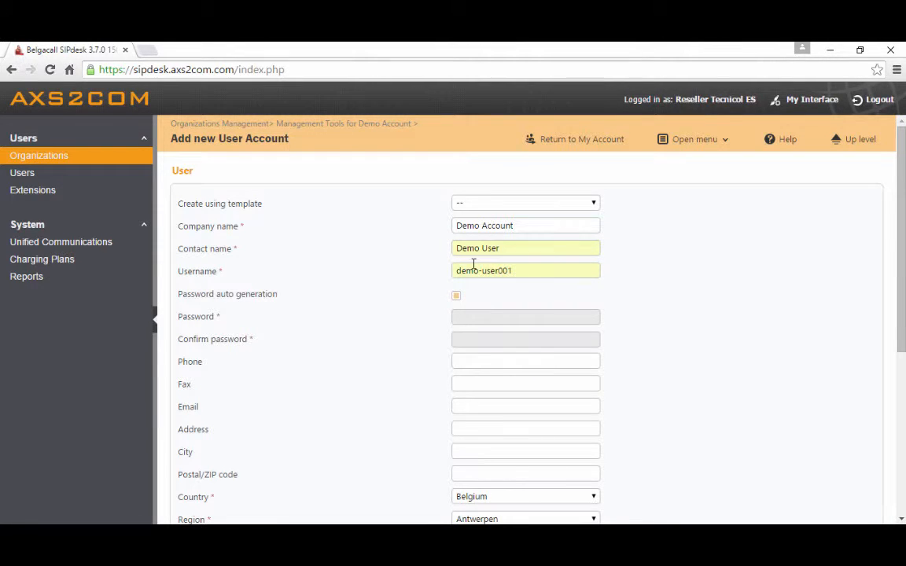
Set the user's country to Spain, region to Madrid and time zone to Europe/Madrid
{"action": "scroll", "coordinate": [464, 270], "scroll_direction": "down", "scroll_amount": 1}
{"action": "scroll", "coordinate": [450, 279], "scroll_direction": "down", "scroll_amount": 1}
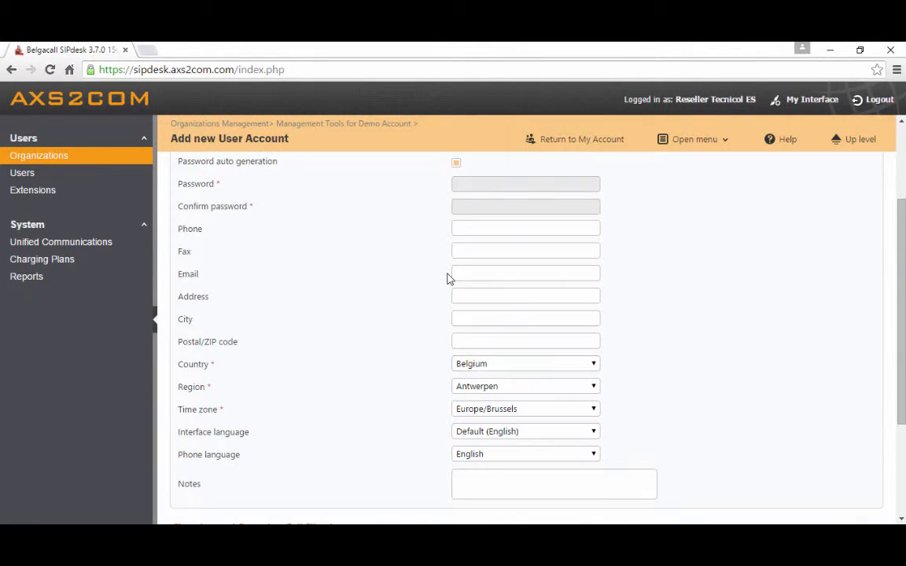
{"action": "left_click", "coordinate": [507, 363]}
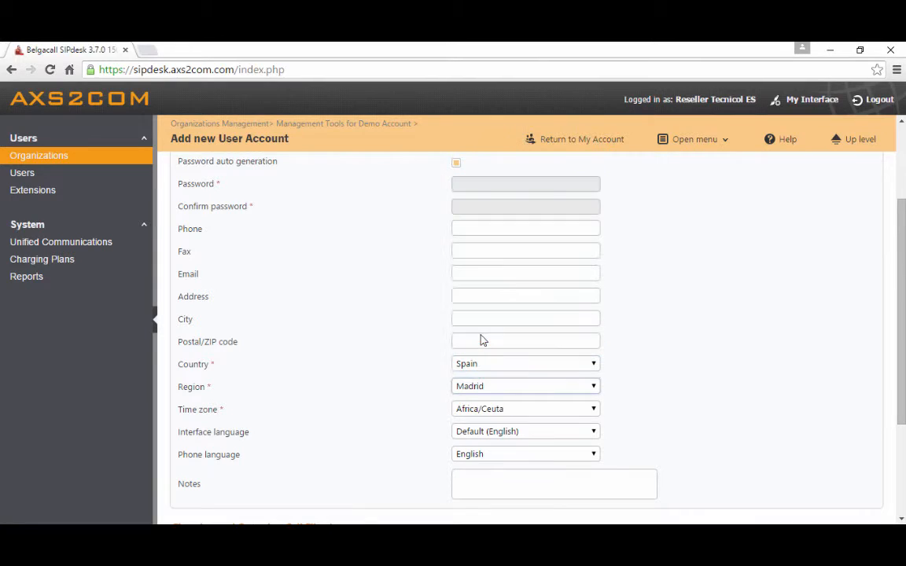
{"action": "left_click", "coordinate": [482, 410]}
{"action": "left_click", "coordinate": [506, 263]}
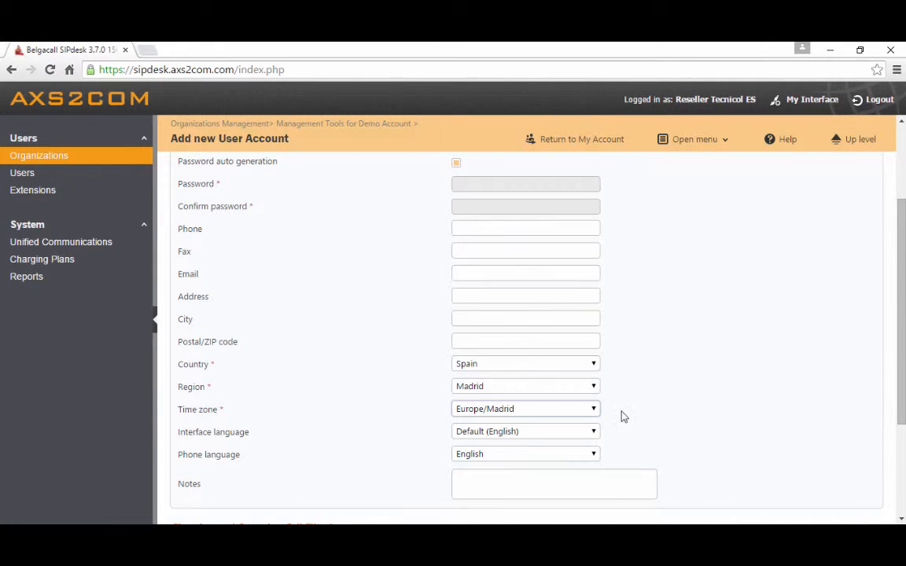
Assign the User CP ES charging plan to the user and submit the new account
{"action": "scroll", "coordinate": [629, 414], "scroll_direction": "down", "scroll_amount": 1}
{"action": "scroll", "coordinate": [633, 409], "scroll_direction": "down", "scroll_amount": 1}
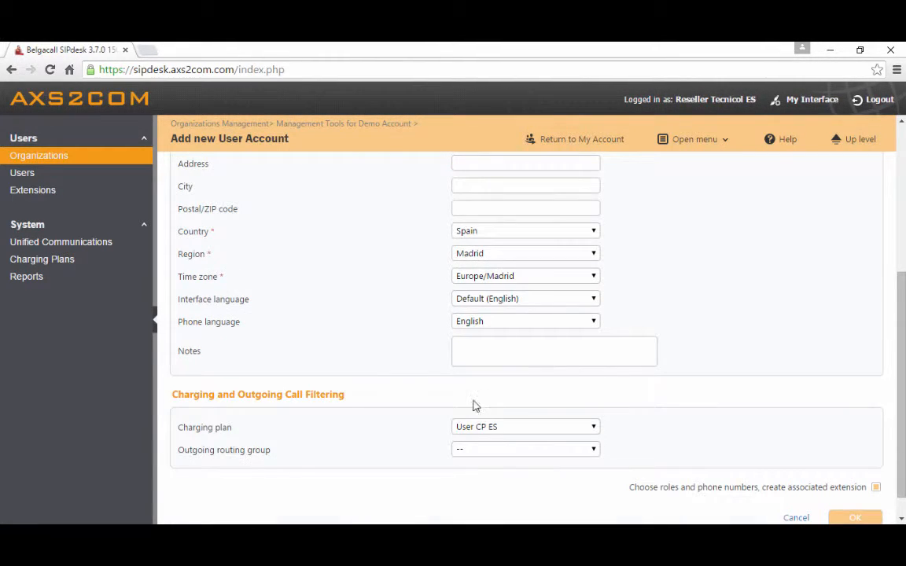
{"action": "left_click", "coordinate": [505, 428]}
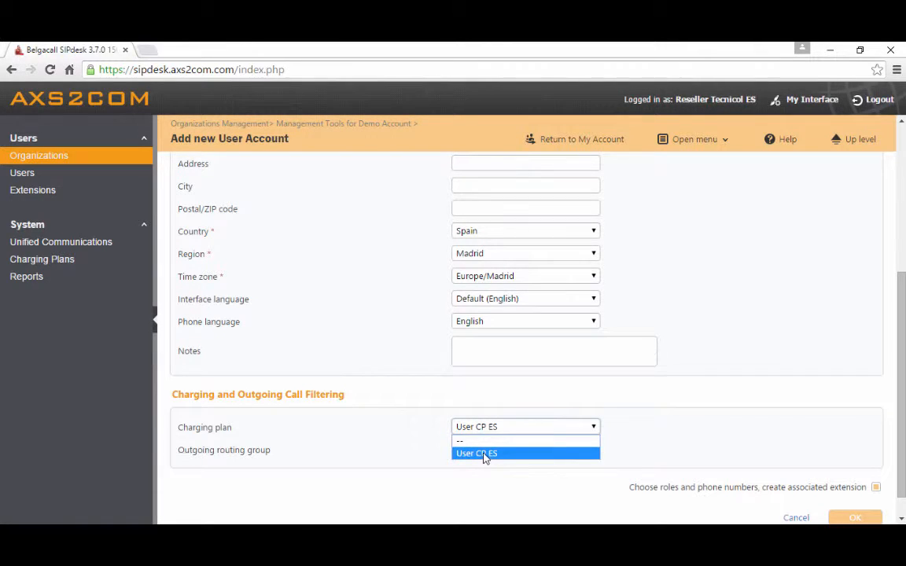
{"action": "left_click", "coordinate": [493, 455]}
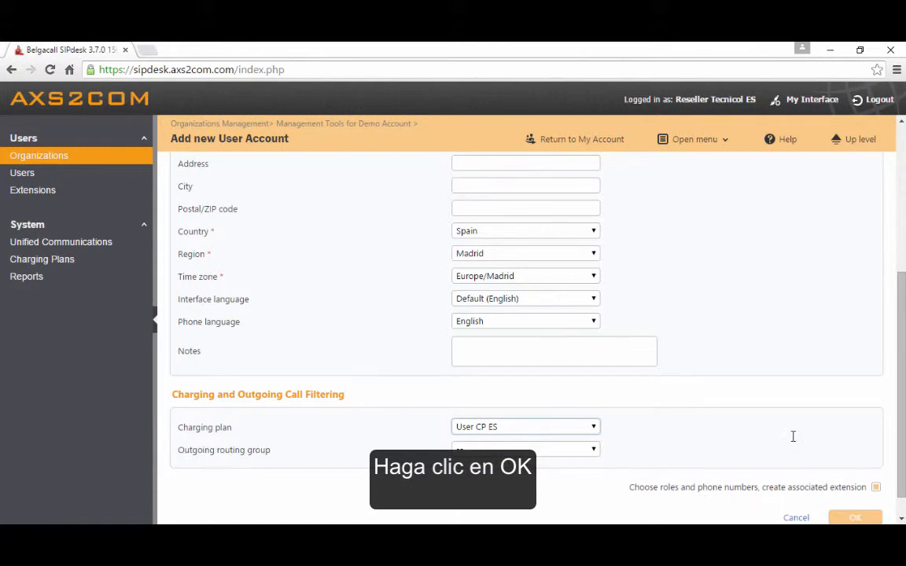
{"action": "scroll", "coordinate": [817, 483], "scroll_direction": "down", "scroll_amount": 1}
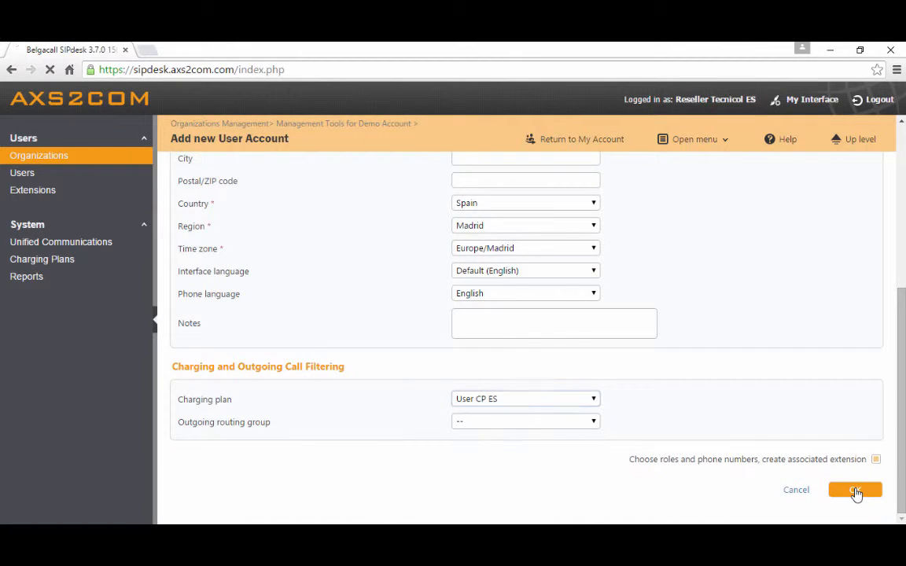
{"action": "left_click", "coordinate": [855, 490]}
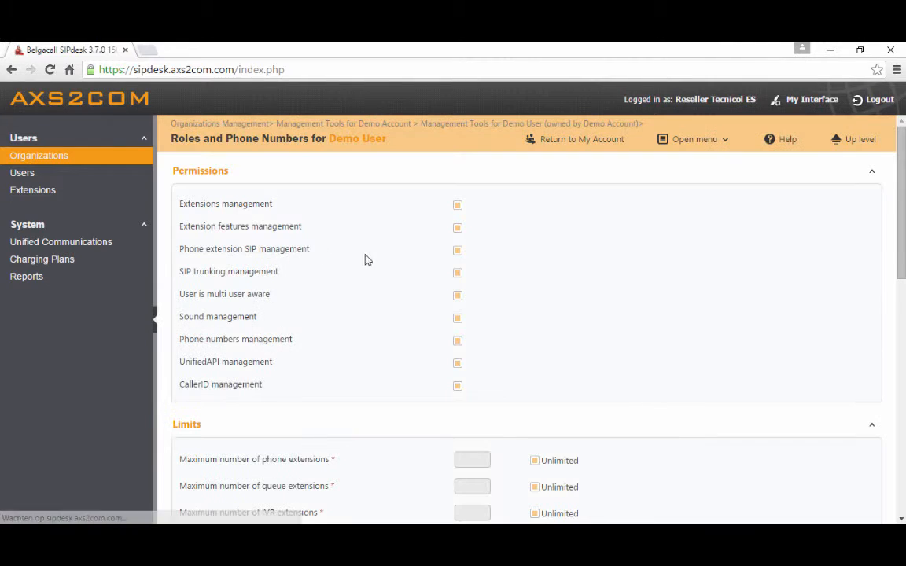
Keep Demo User's default permissions and limits, and choose Phone terminal as the associated extension type
{"action": "scroll", "coordinate": [399, 290], "scroll_direction": "down", "scroll_amount": 3}
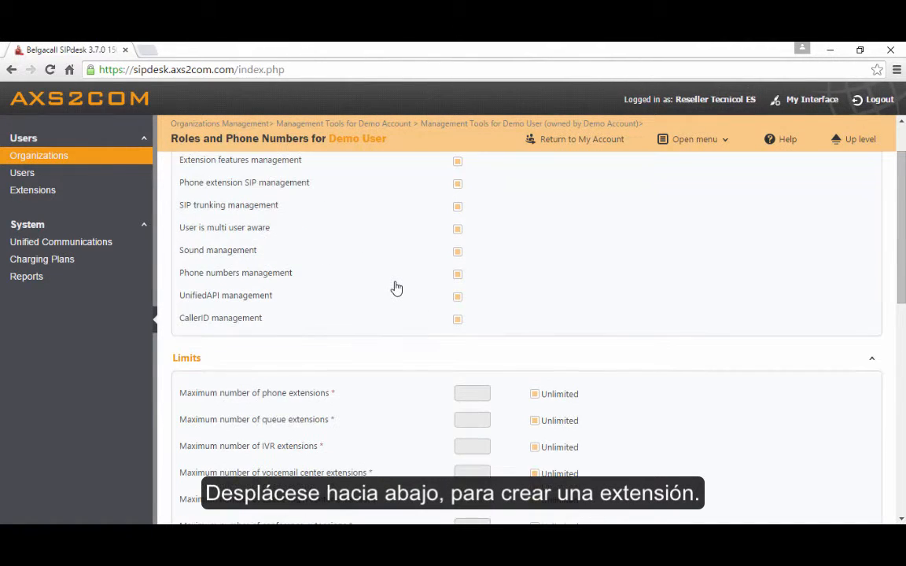
{"action": "scroll", "coordinate": [397, 285], "scroll_direction": "down", "scroll_amount": 1}
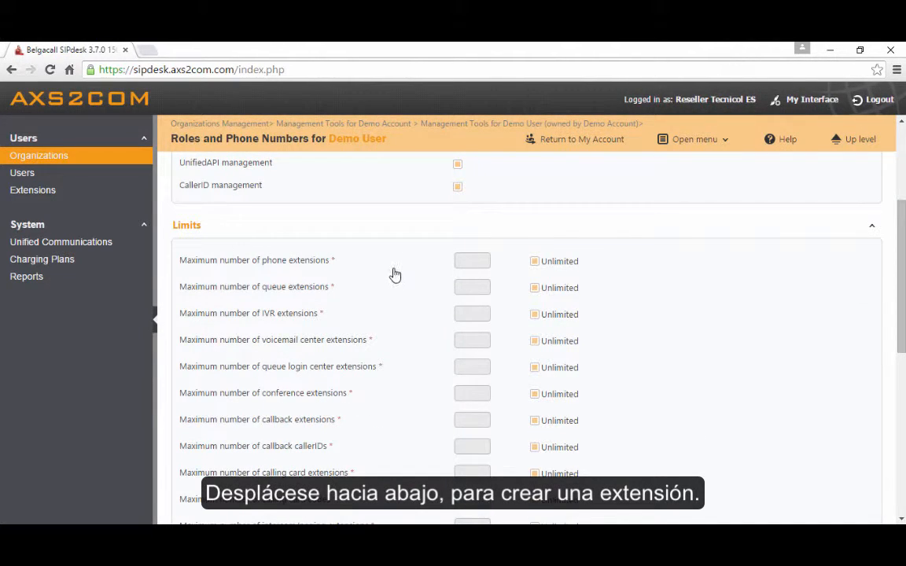
{"action": "scroll", "coordinate": [530, 261], "scroll_direction": "down", "scroll_amount": 2}
{"action": "scroll", "coordinate": [531, 264], "scroll_direction": "down", "scroll_amount": 4}
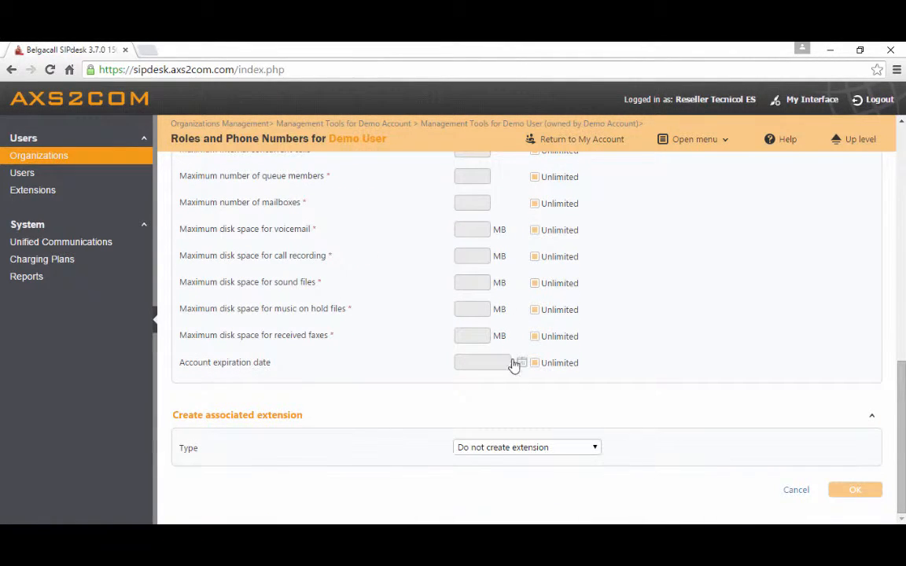
{"action": "left_click", "coordinate": [497, 449]}
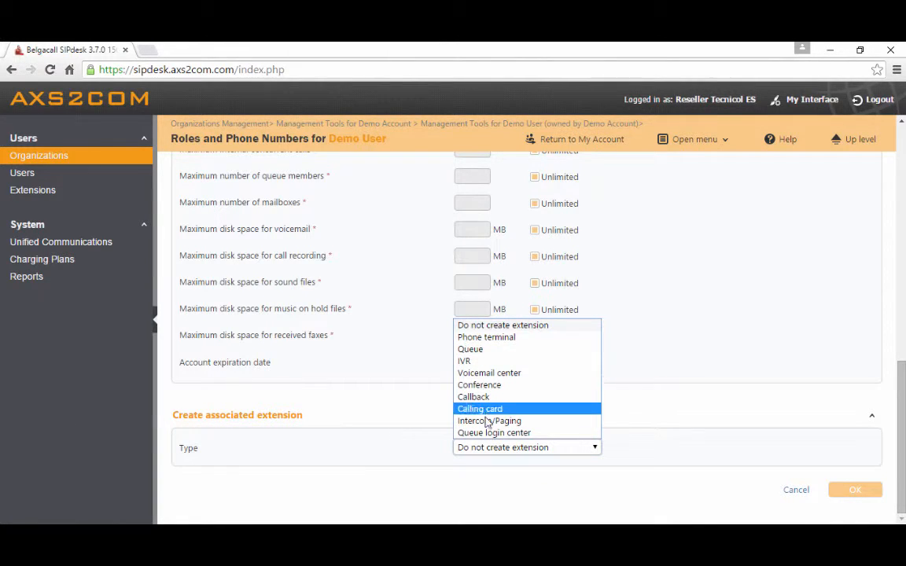
{"action": "left_click", "coordinate": [487, 337]}
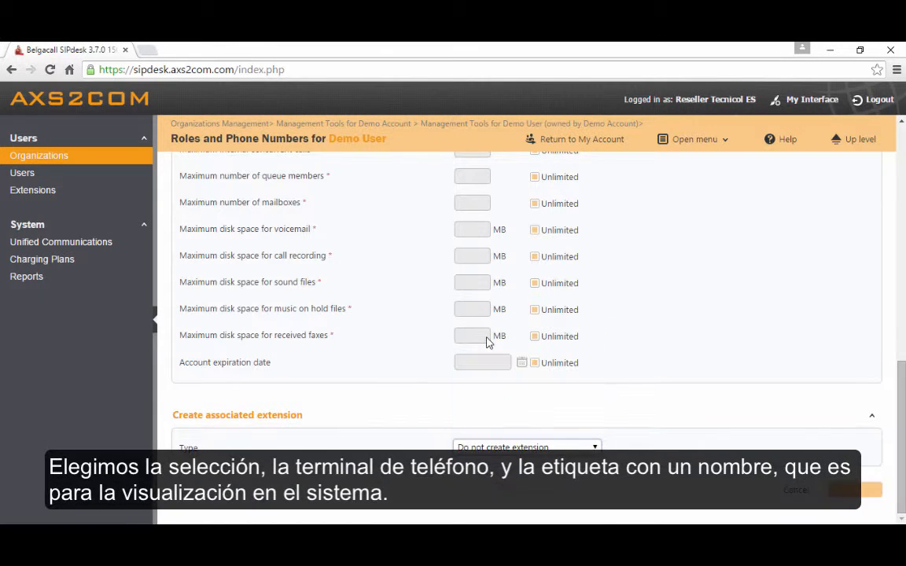
Label the associated phone terminal extension as Extension 001
{"action": "scroll", "coordinate": [429, 361], "scroll_direction": "down", "scroll_amount": 1}
{"action": "scroll", "coordinate": [428, 361], "scroll_direction": "down", "scroll_amount": 1}
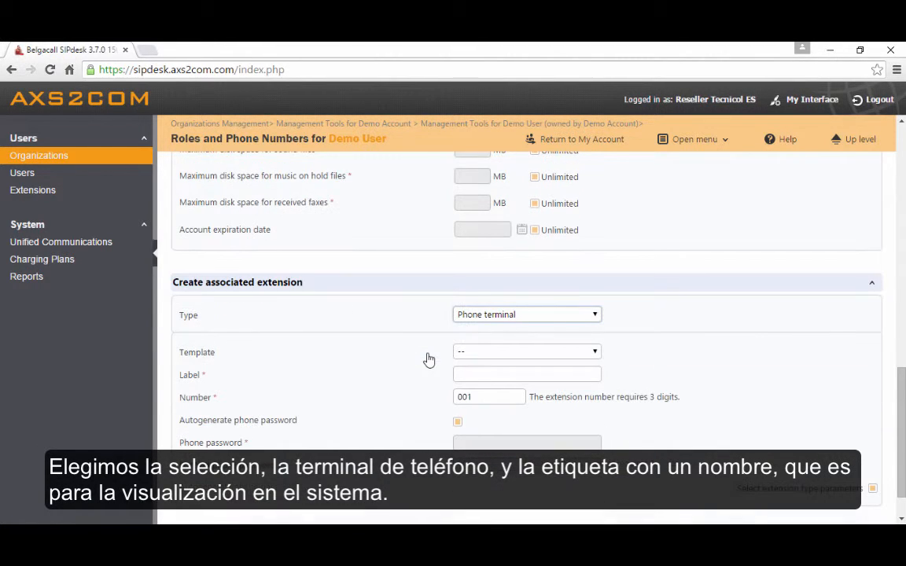
{"action": "left_click", "coordinate": [492, 373]}
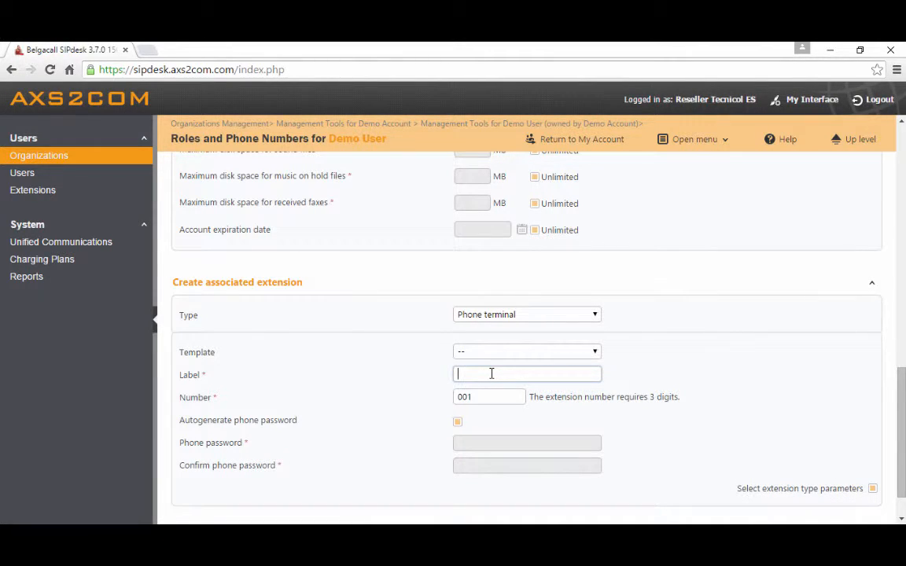
{"action": "type", "text": "Extension 001"}
{"action": "key", "text": "Tab"}
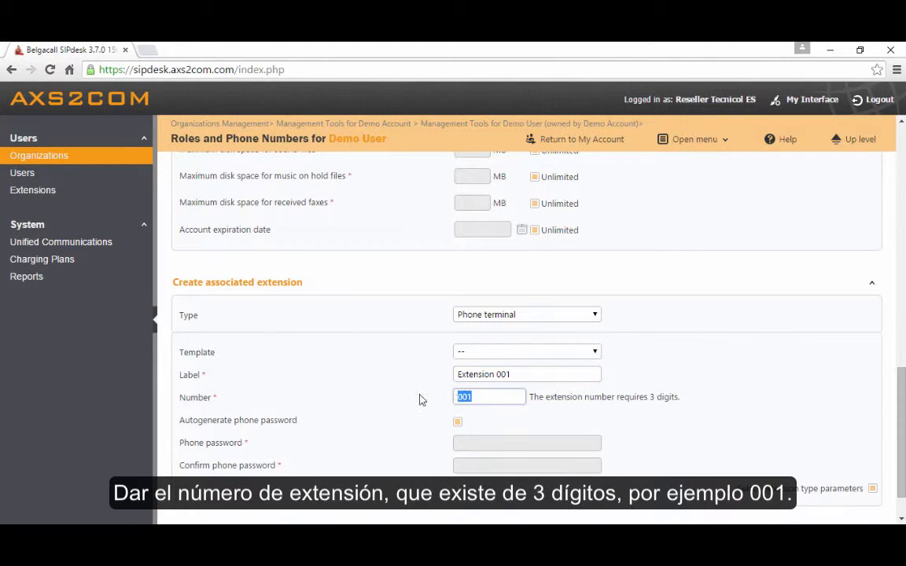
Set the associated extension's number to 001 and submit the roles and phone numbers form for Demo User
{"action": "left_click", "coordinate": [487, 397]}
{"action": "key", "text": "BackSpace"}
{"action": "key", "text": "BackSpace"}
{"action": "key", "text": "BackSpace"}
{"action": "key", "text": "BackSpace"}
{"action": "key", "text": "BackSpace"}
{"action": "key", "text": "BackSpace"}
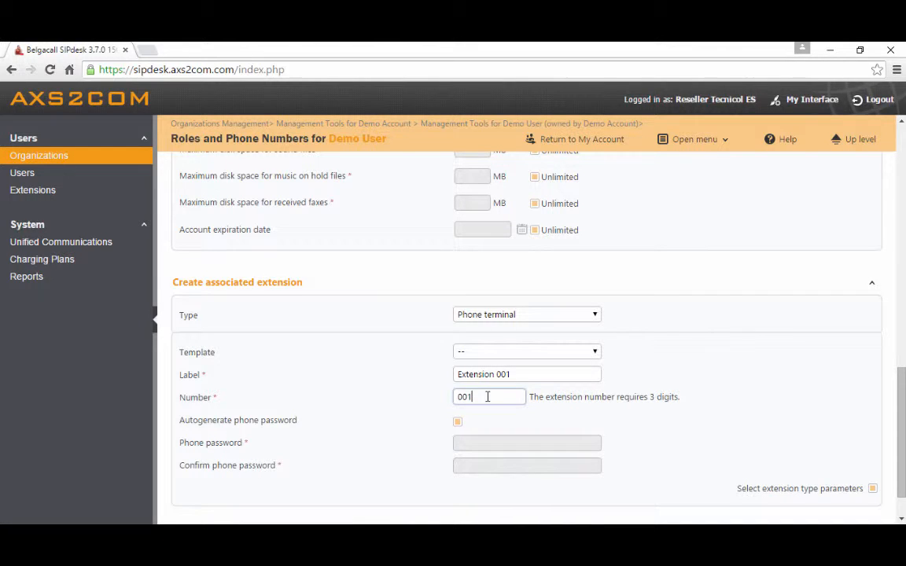
{"action": "scroll", "coordinate": [708, 411], "scroll_direction": "down", "scroll_amount": 1}
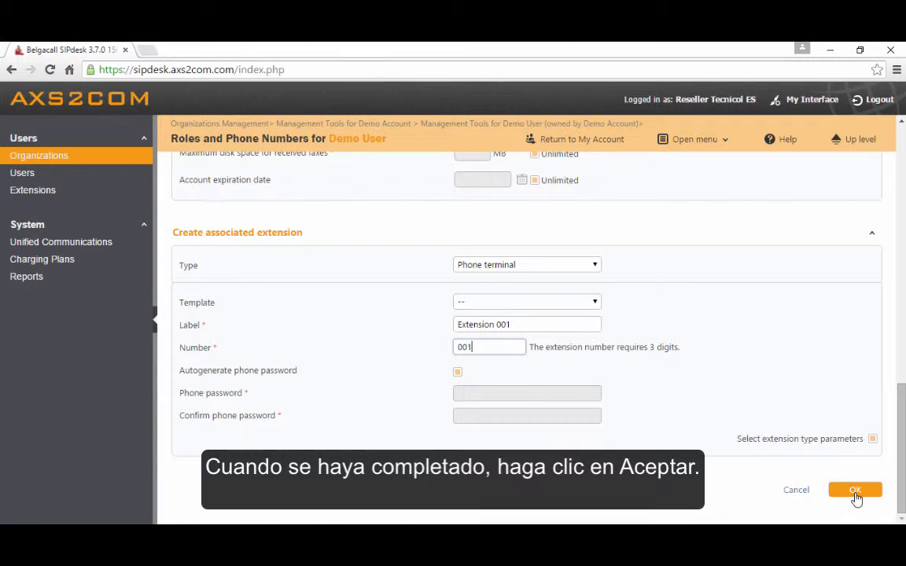
{"action": "left_click", "coordinate": [856, 491]}
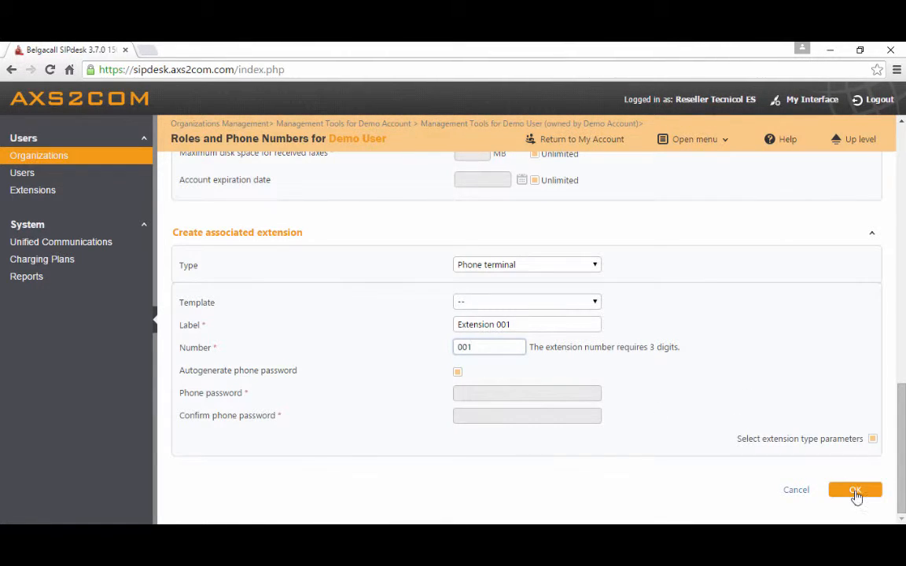
{"action": "left_click", "coordinate": [856, 491]}
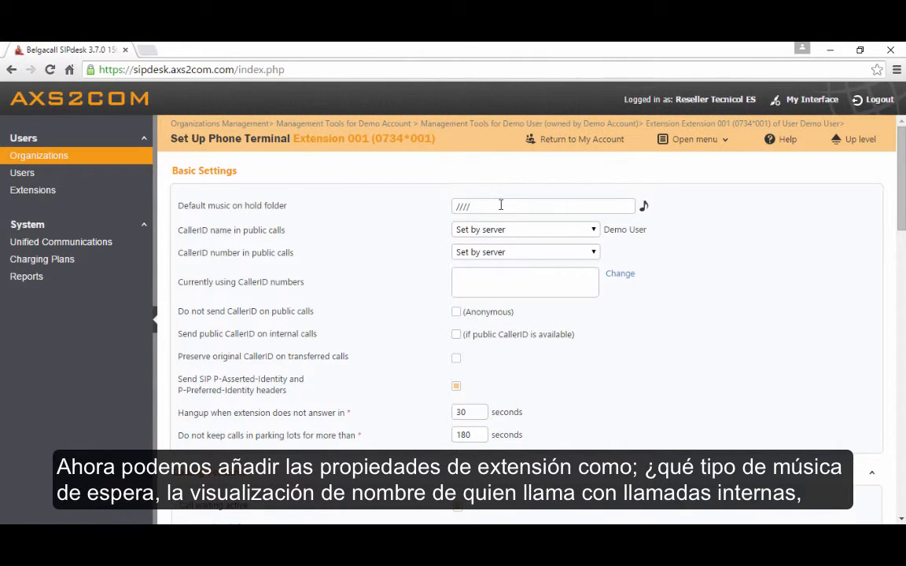
Try the Set by user option for the CallerID number in public calls, and return it to Set by server
{"action": "left_click", "coordinate": [500, 204]}
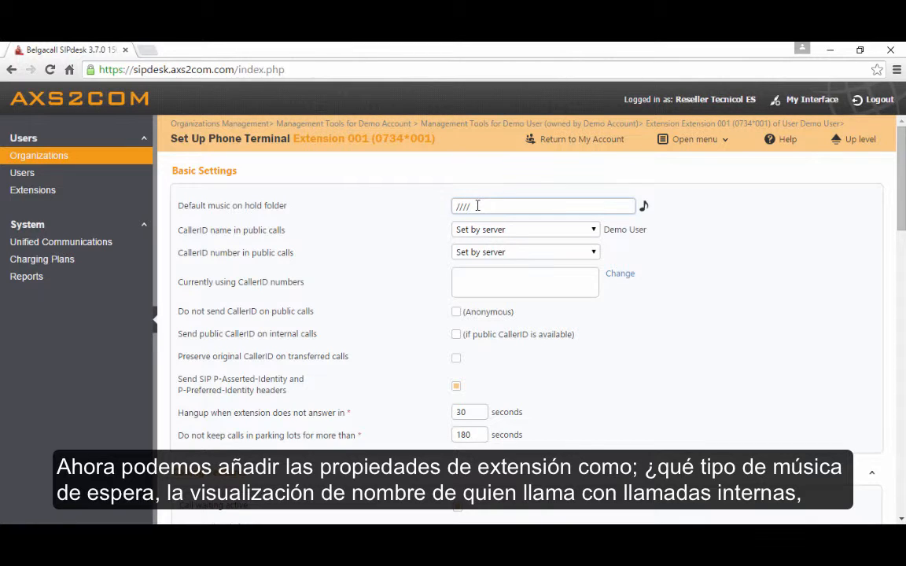
{"action": "left_click", "coordinate": [505, 234]}
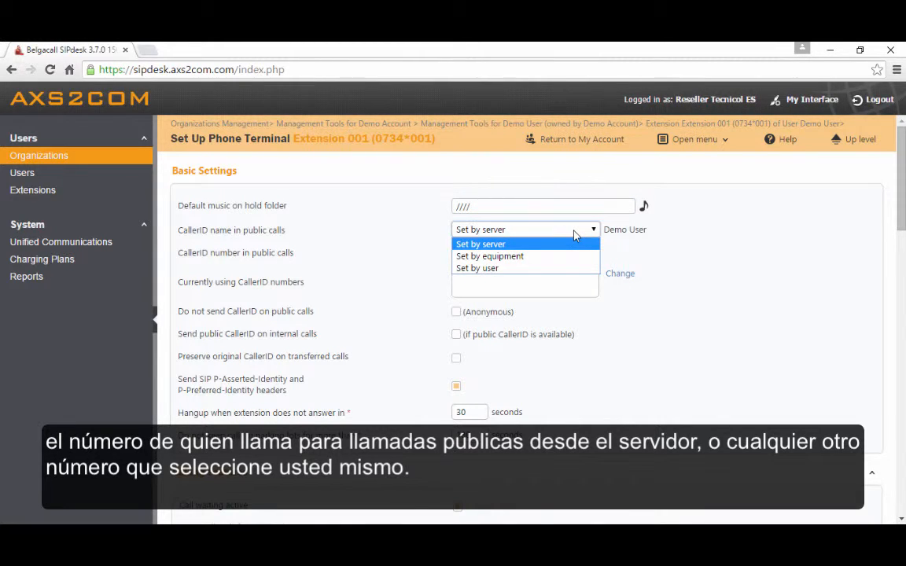
{"action": "left_click", "coordinate": [538, 245]}
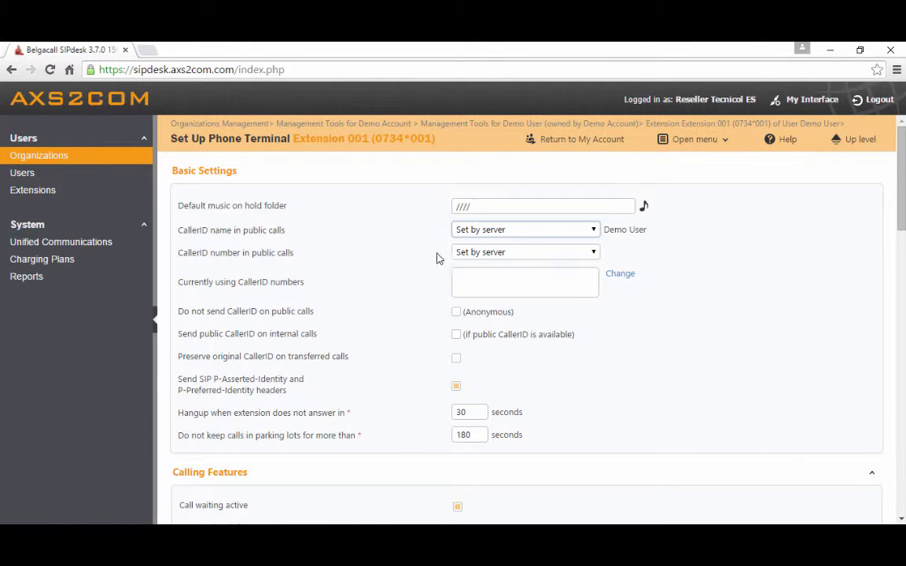
{"action": "left_click", "coordinate": [500, 252]}
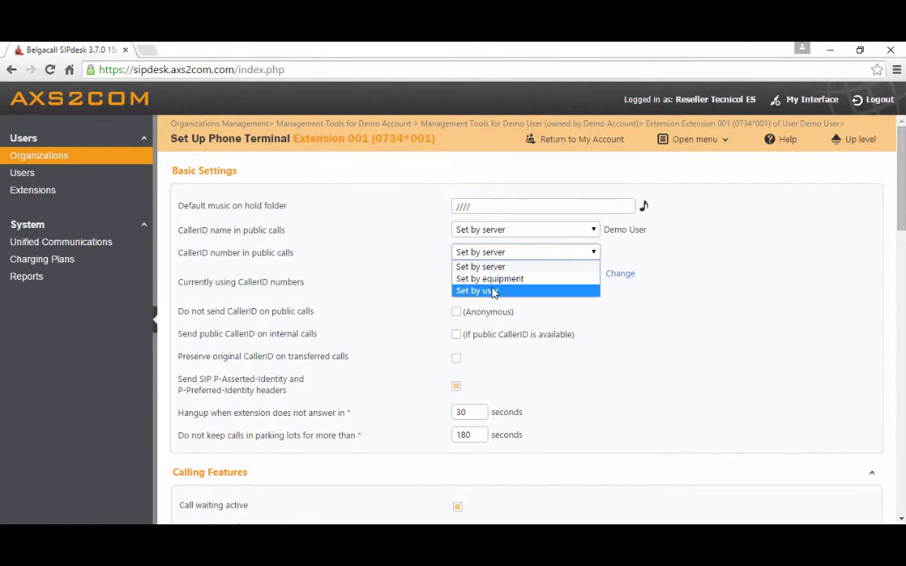
{"action": "left_click", "coordinate": [490, 266]}
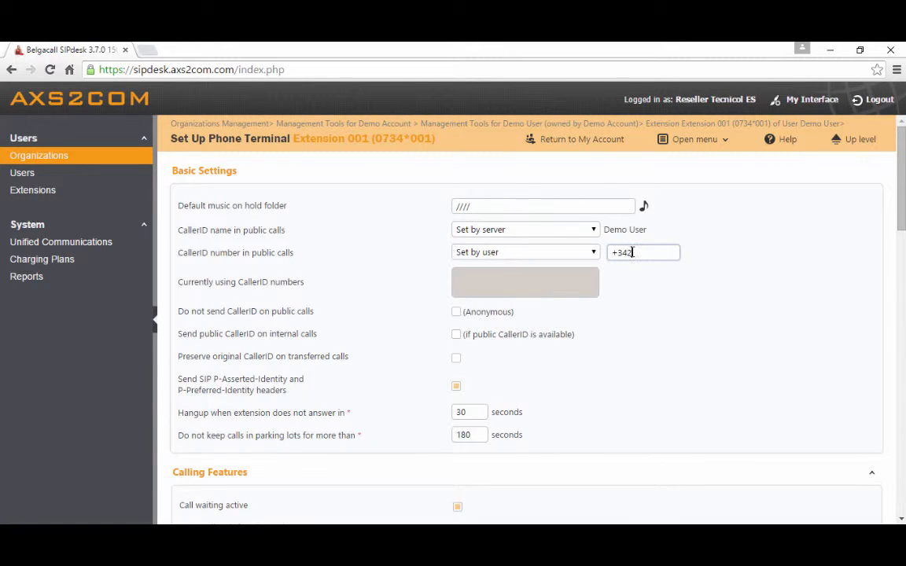
{"action": "left_click", "coordinate": [592, 252]}
{"action": "left_click", "coordinate": [504, 268]}
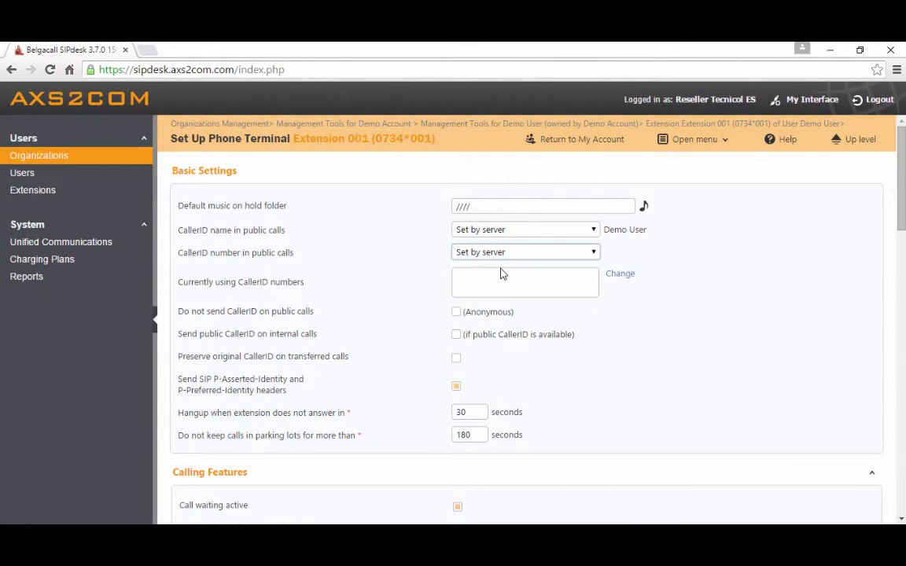
Try anonymous public calls and sending the public CallerID on internal calls, and switch both options back off
{"action": "left_click", "coordinate": [459, 315]}
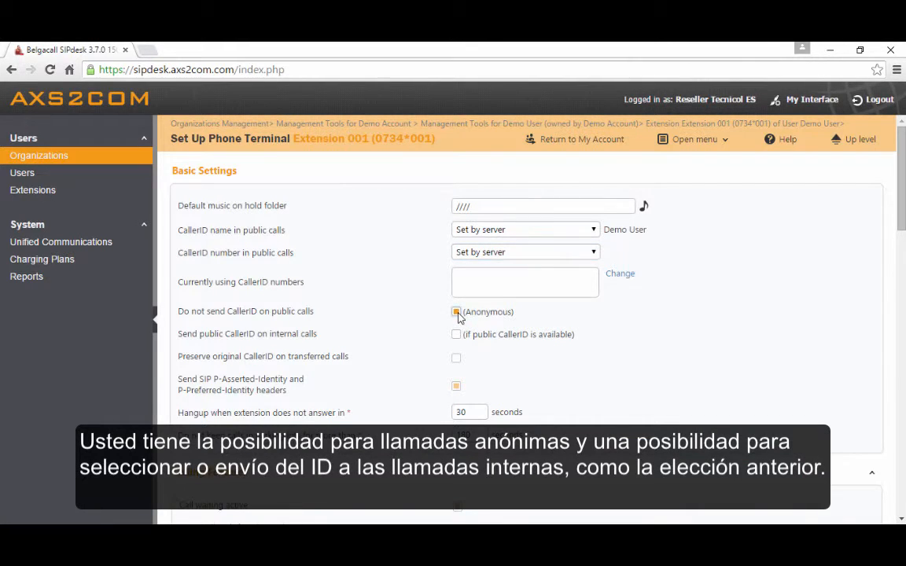
{"action": "left_click", "coordinate": [458, 314]}
{"action": "left_click", "coordinate": [457, 335]}
{"action": "left_click_drag", "start_coordinate": [605, 230], "coordinate": [627, 230]}
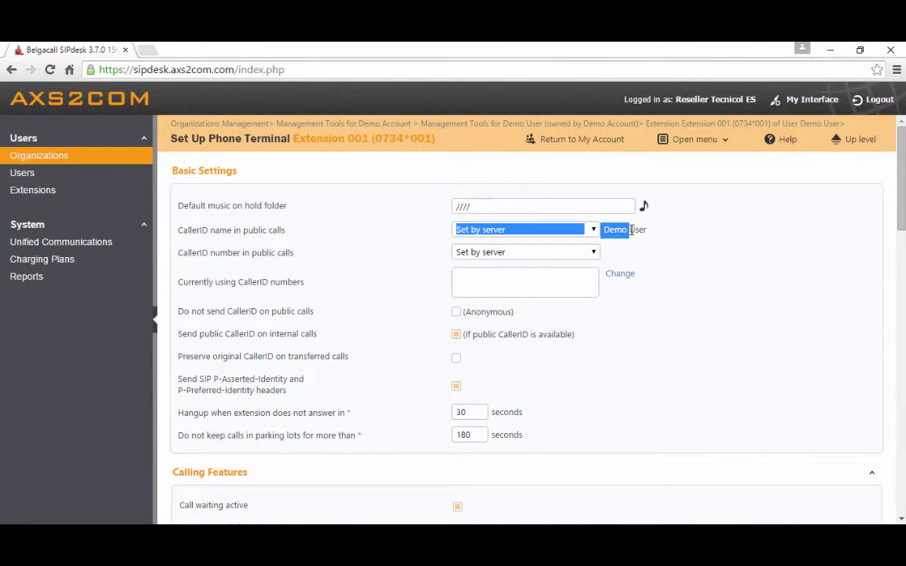
{"action": "left_click", "coordinate": [457, 335]}
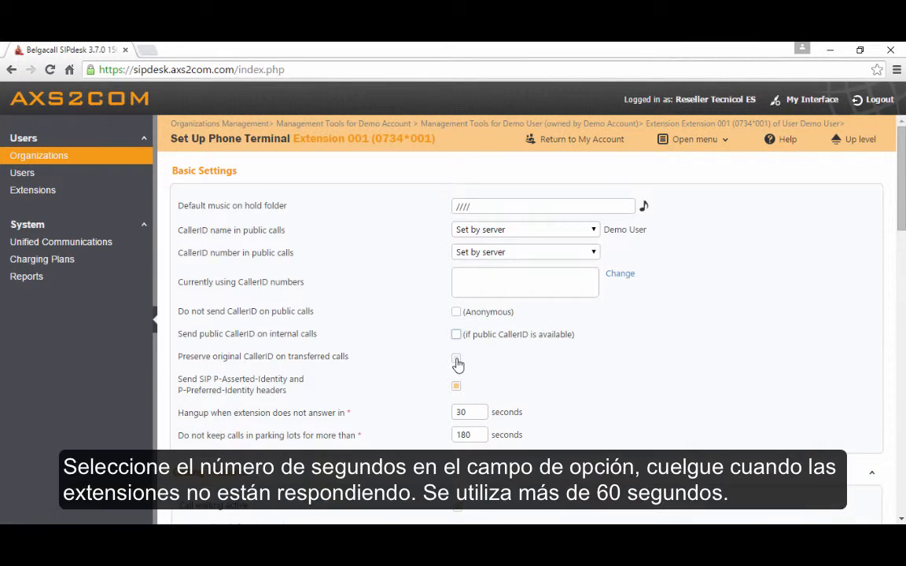
{"action": "left_click", "coordinate": [456, 358]}
Set the extension to hang up when it does not answer in 60 seconds
{"action": "left_click_drag", "start_coordinate": [477, 412], "coordinate": [449, 412]}
{"action": "left_click", "coordinate": [477, 412]}
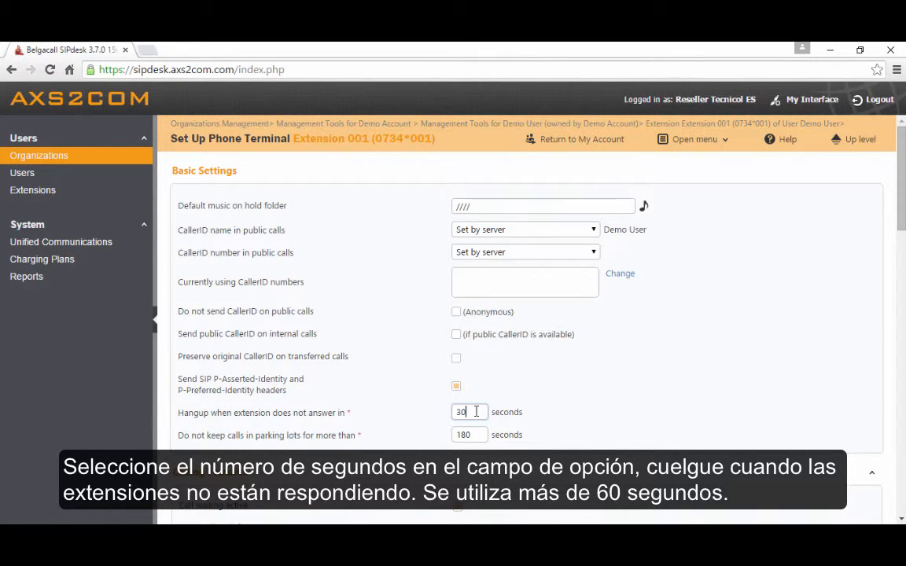
{"action": "key", "text": "BackSpace"}
{"action": "key", "text": "BackSpace"}
{"action": "type", "text": "6"}
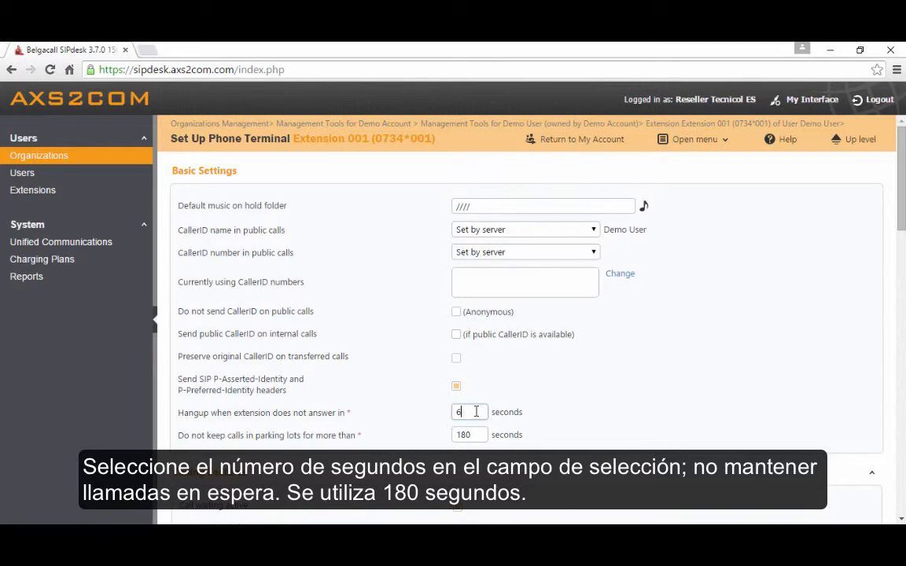
{"action": "type", "text": "0"}
{"action": "left_click", "coordinate": [516, 412]}
Examine the extension's calling features, voicemail, conference, fax center, call recording and password protection settings
{"action": "scroll", "coordinate": [547, 402], "scroll_direction": "down", "scroll_amount": 3}
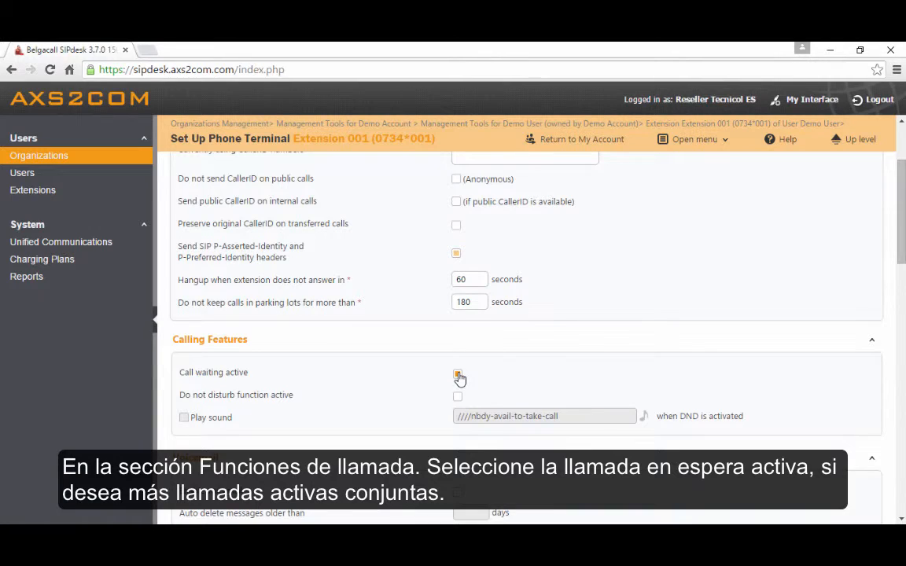
{"action": "scroll", "coordinate": [460, 378], "scroll_direction": "down", "scroll_amount": 5}
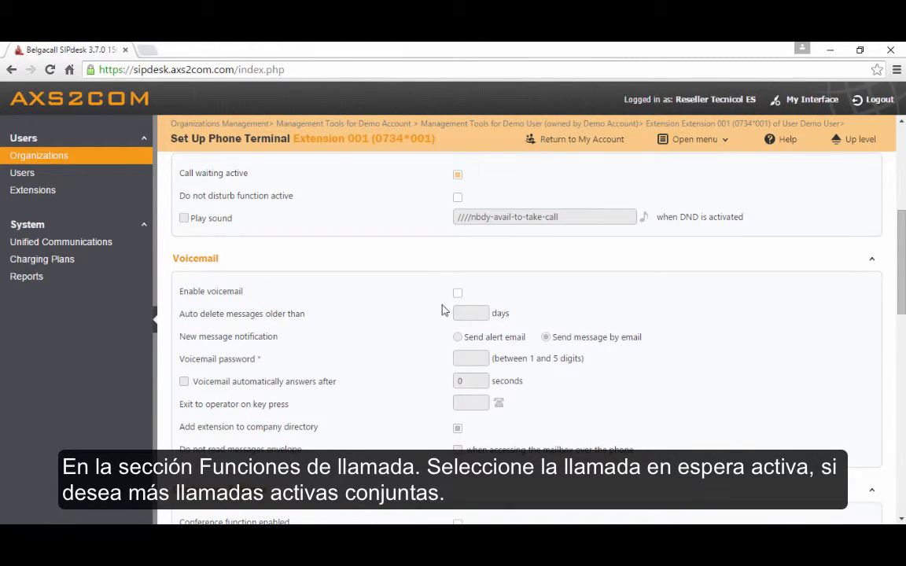
{"action": "scroll", "coordinate": [431, 362], "scroll_direction": "down", "scroll_amount": 3}
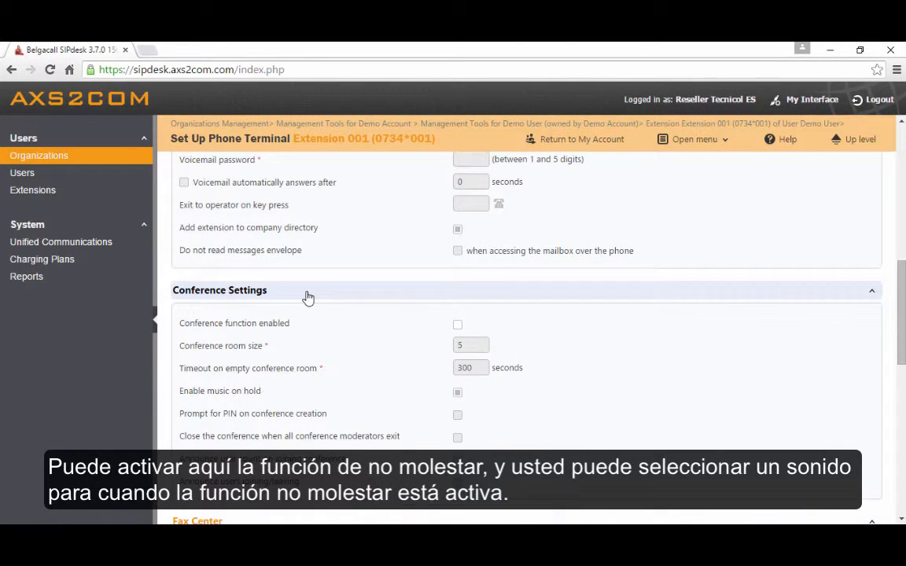
{"action": "scroll", "coordinate": [417, 327], "scroll_direction": "down", "scroll_amount": 1}
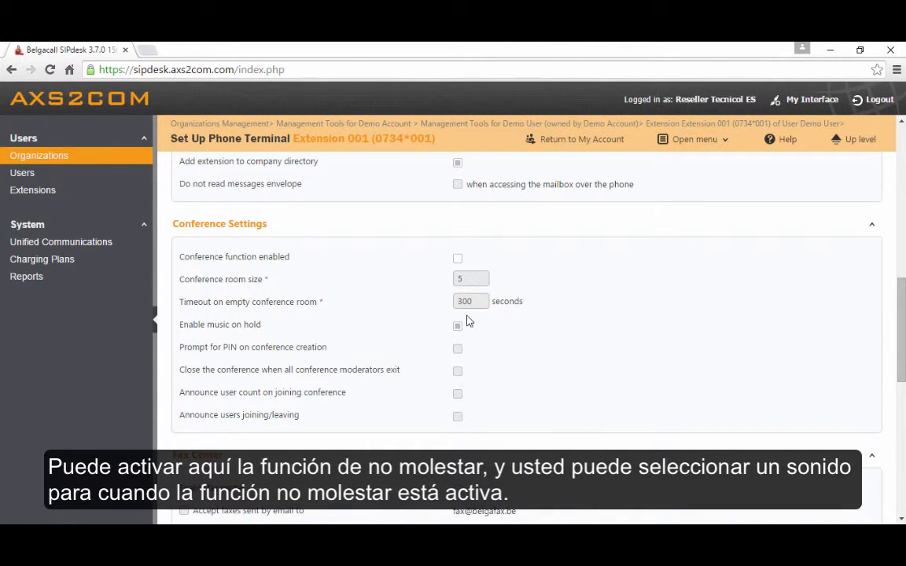
{"action": "scroll", "coordinate": [467, 319], "scroll_direction": "down", "scroll_amount": 3}
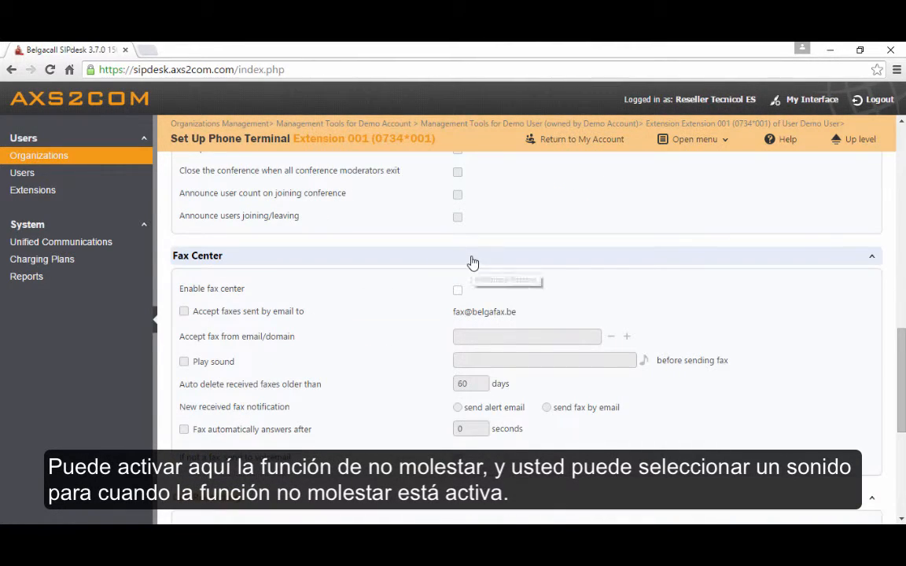
{"action": "scroll", "coordinate": [496, 307], "scroll_direction": "down", "scroll_amount": 1}
{"action": "scroll", "coordinate": [495, 307], "scroll_direction": "down", "scroll_amount": 1}
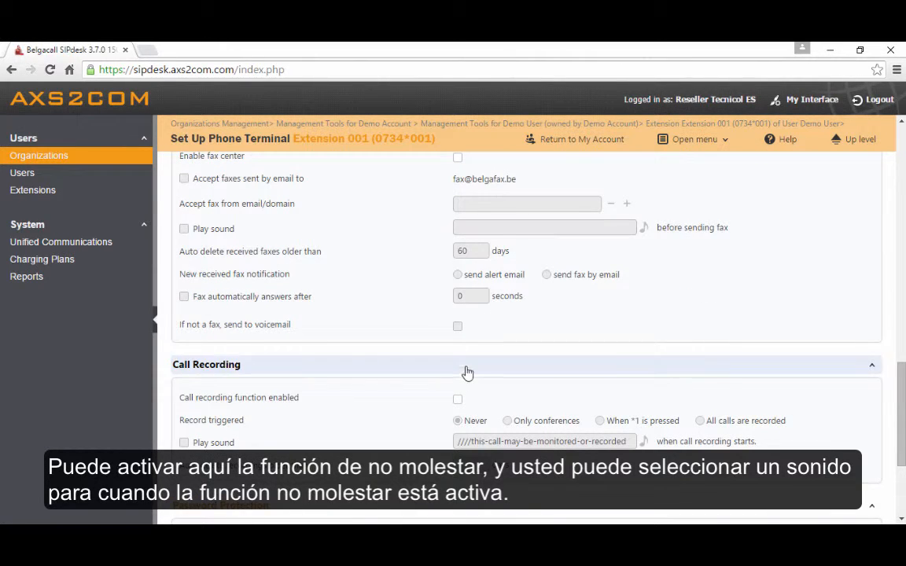
{"action": "scroll", "coordinate": [465, 370], "scroll_direction": "down", "scroll_amount": 1}
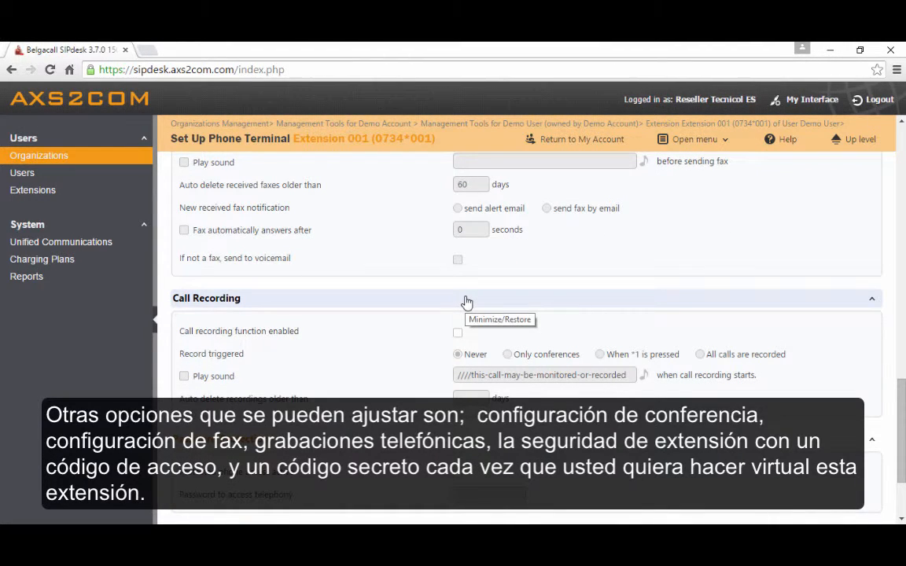
{"action": "scroll", "coordinate": [474, 301], "scroll_direction": "down", "scroll_amount": 1}
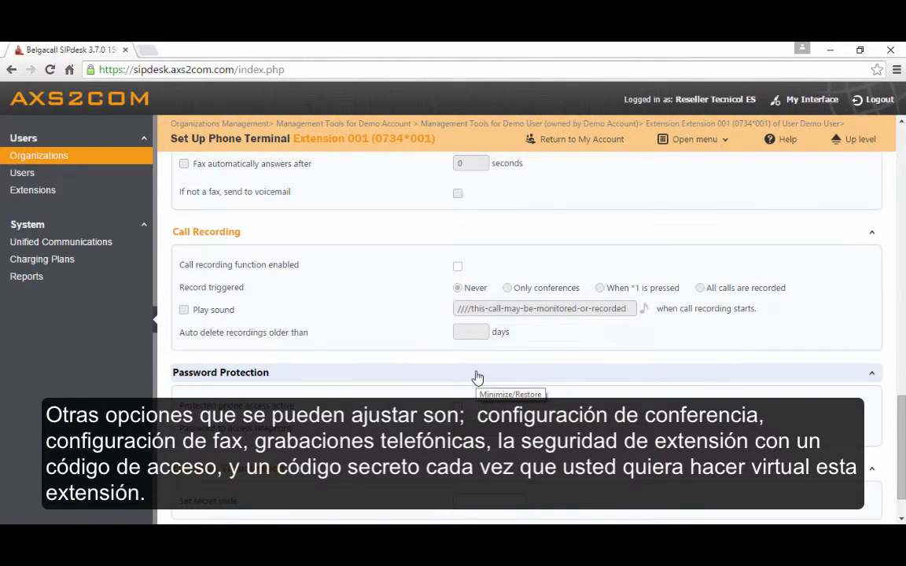
Save the phone terminal setup and highlight the new extension's full number in the information message
{"action": "scroll", "coordinate": [469, 379], "scroll_direction": "down", "scroll_amount": 1}
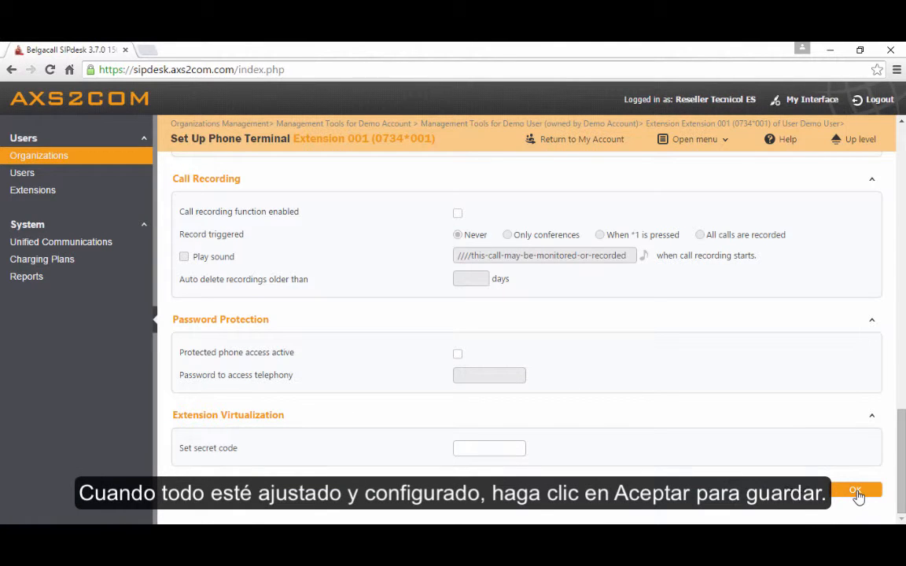
{"action": "left_click", "coordinate": [857, 492]}
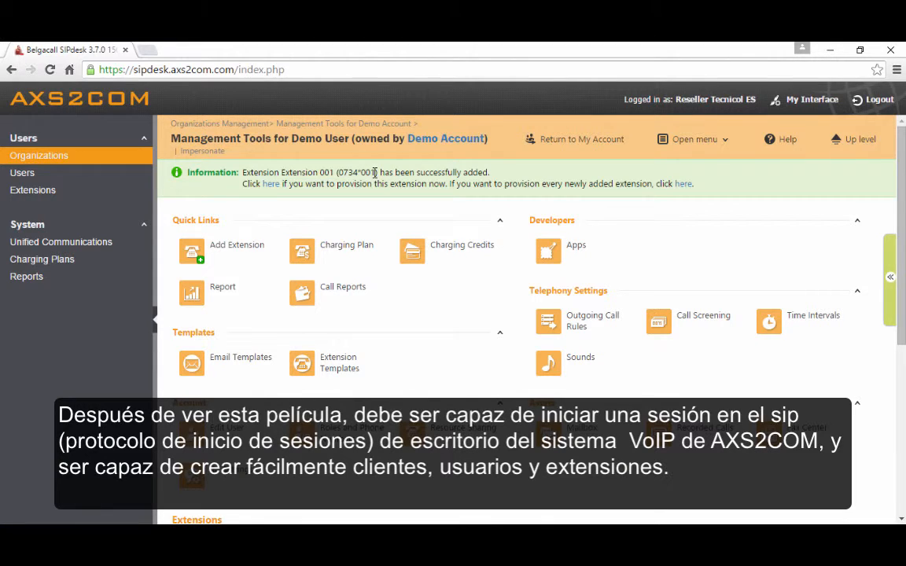
{"action": "left_click_drag", "start_coordinate": [377, 173], "coordinate": [337, 173]}
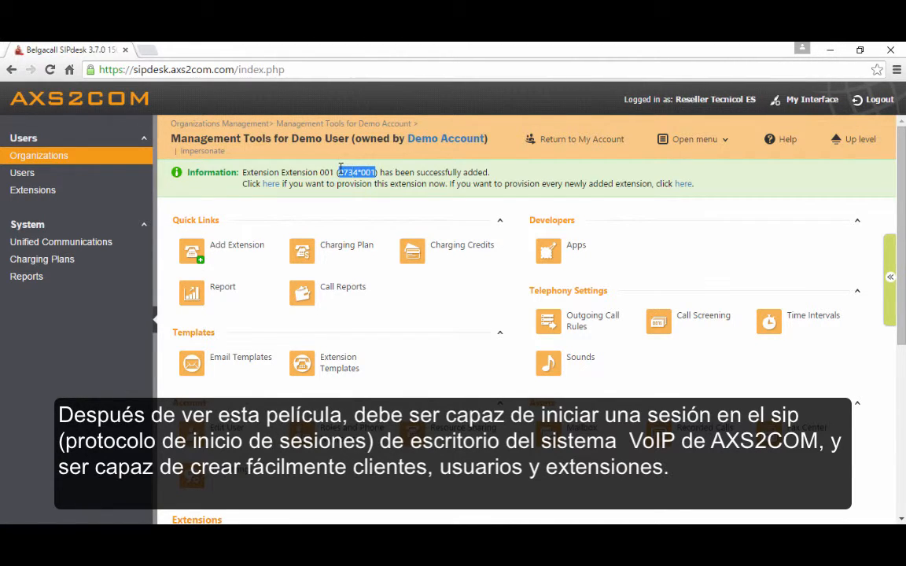